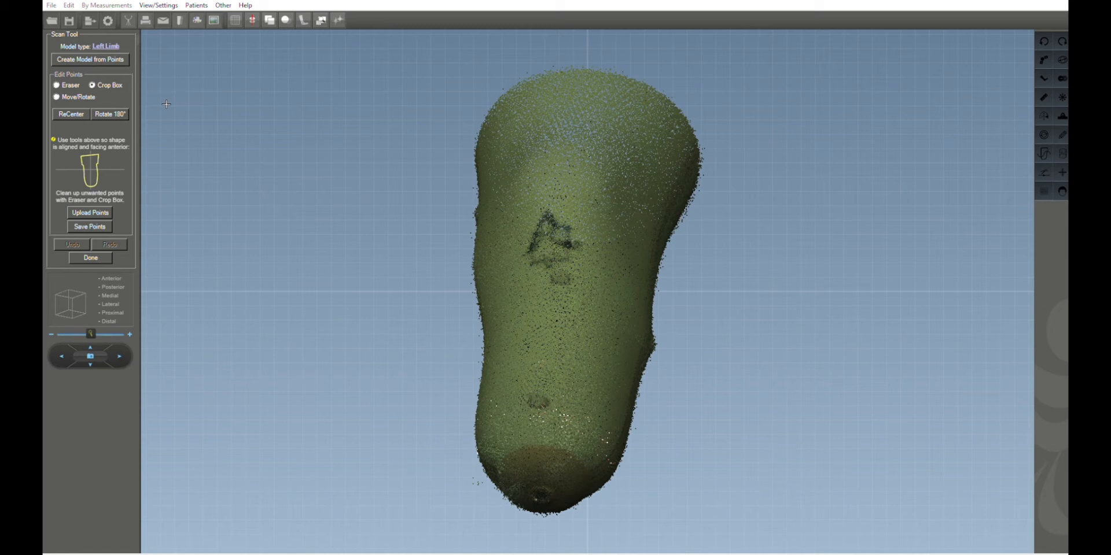
Erase stray scan points near the limb's distal end and along its side with the Eraser.
mouse_move(484, 170)
left_mouse_down()
mouse_move(615, 194)
mouse_move(644, 174)
mouse_move(484, 168)
mouse_move(451, 131)
mouse_move(344, 96)
mouse_move(382, 89)
mouse_move(452, 133)
mouse_move(505, 129)
mouse_move(497, 149)
left_mouse_up()
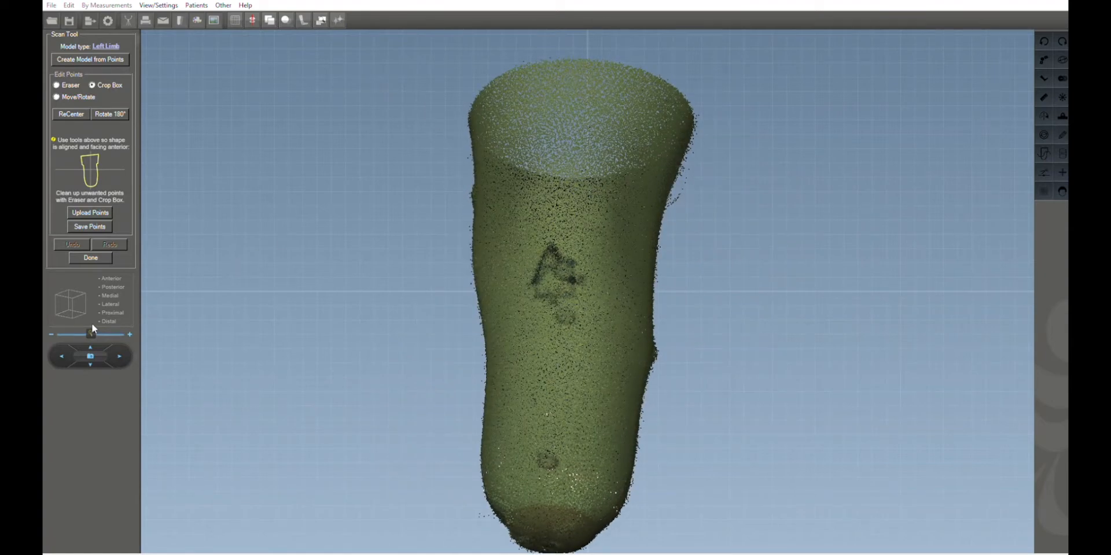
left_click_drag(93, 328, 85, 331)
left_click_drag(362, 272, 373, 299)
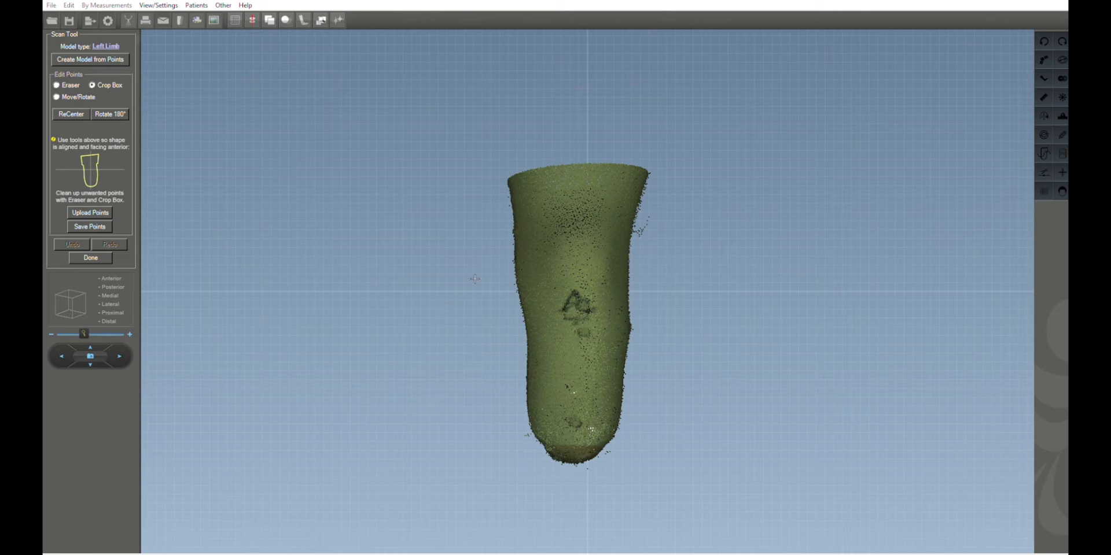
left_click_drag(476, 250, 508, 257)
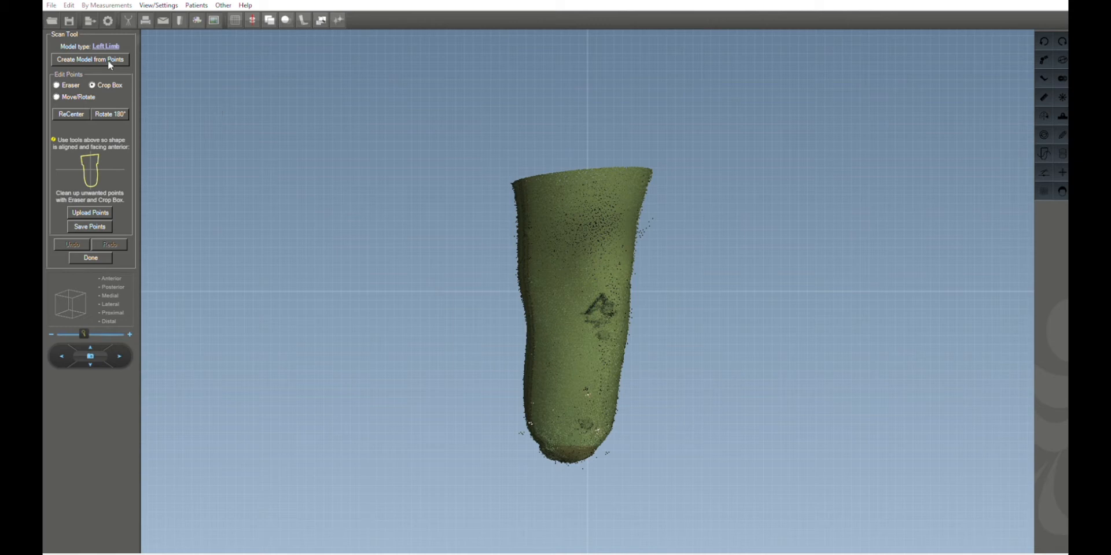
left_click(56, 85)
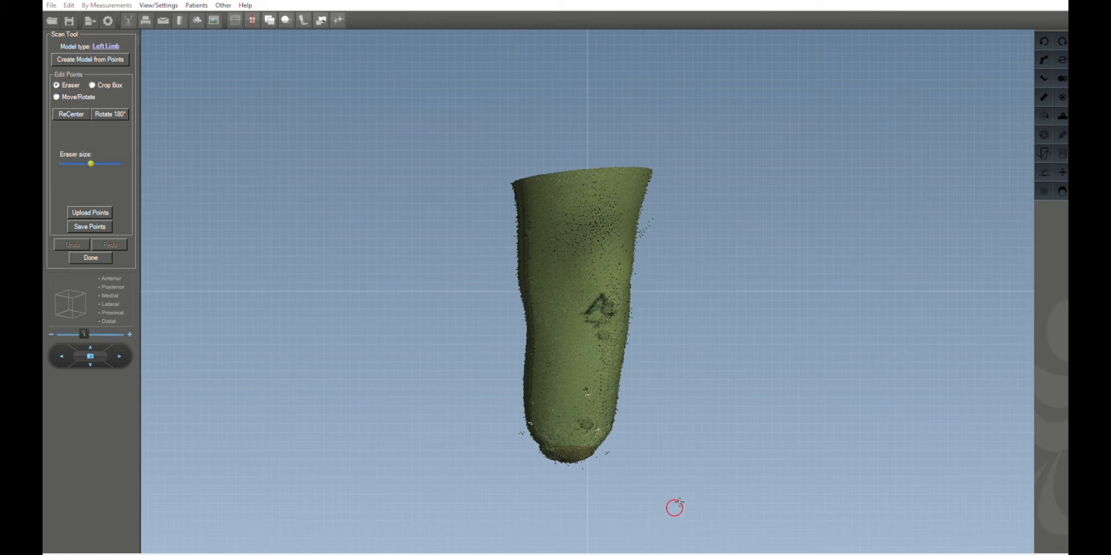
left_click(612, 454)
left_click(655, 222)
Crop away unwanted points around the limb scan with the Crop Box.
left_click(93, 85)
left_click_drag(657, 515, 512, 458)
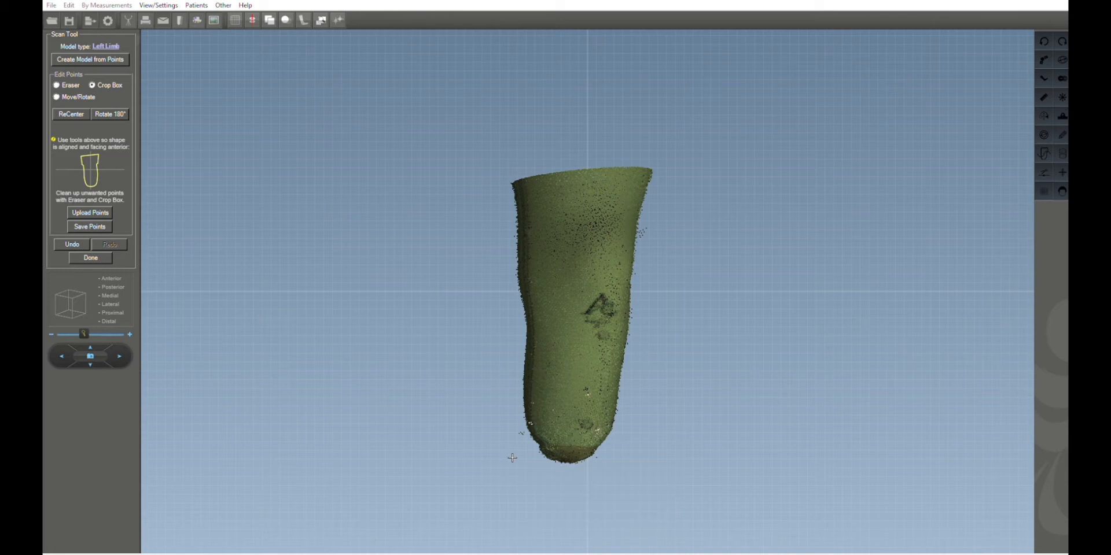
scroll(512, 457, "up", 2)
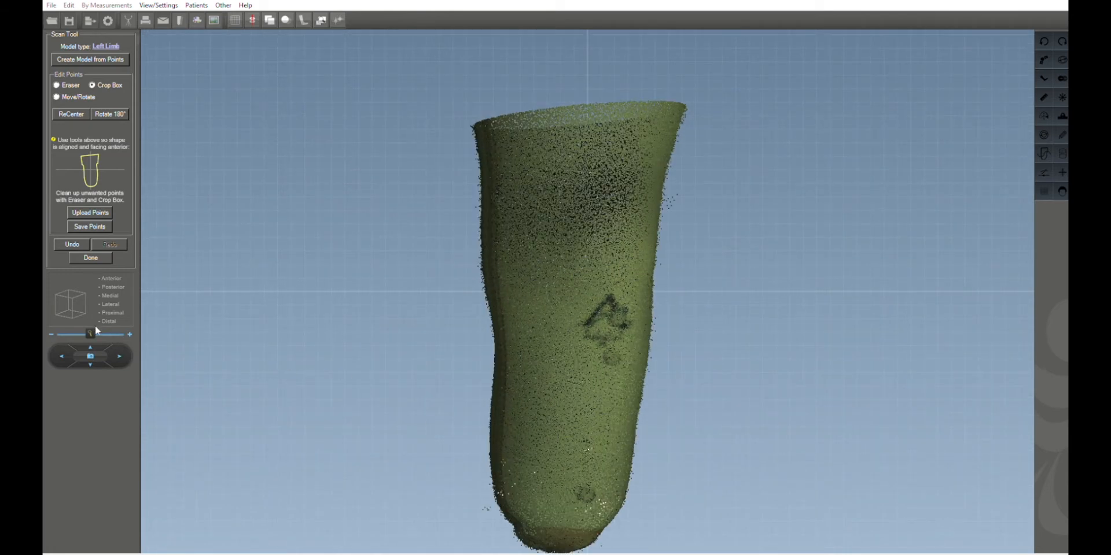
left_click_drag(89, 325, 82, 325)
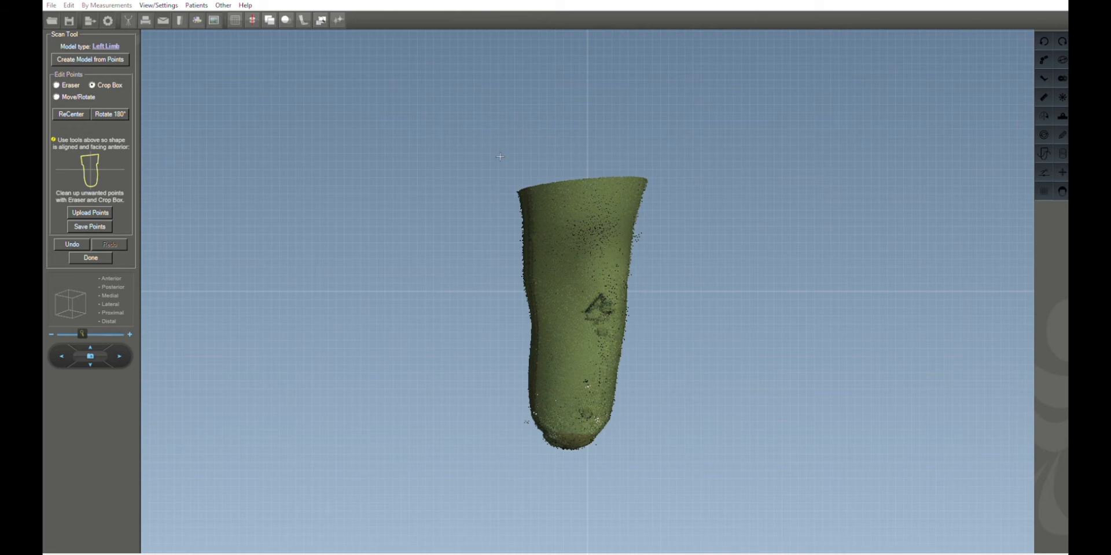
left_click_drag(498, 166, 657, 449)
Rotate the point cloud with Move/Rotate so the limb stands vertical in the front view.
left_click(187, 54)
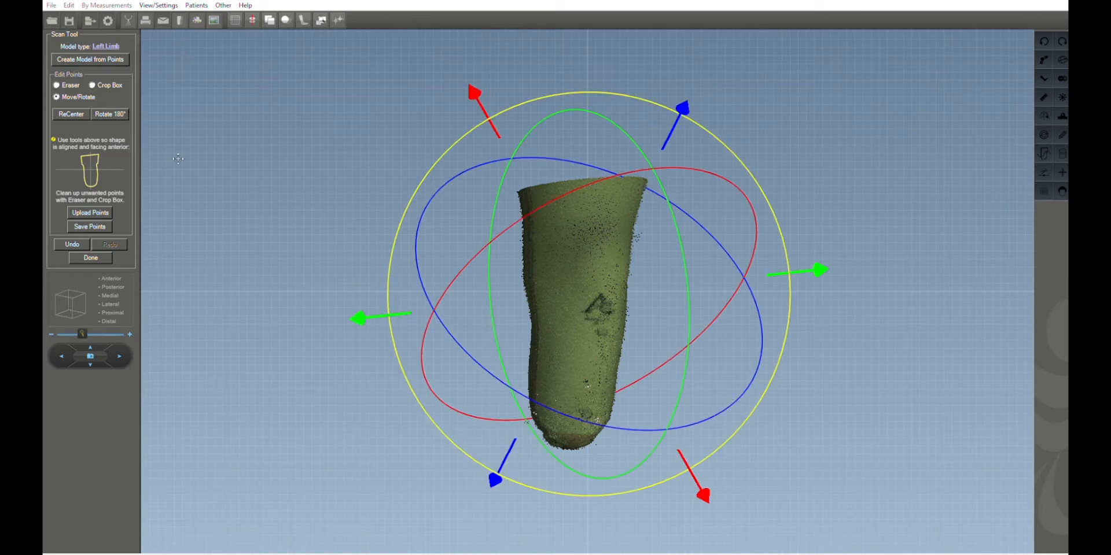
left_click(113, 269)
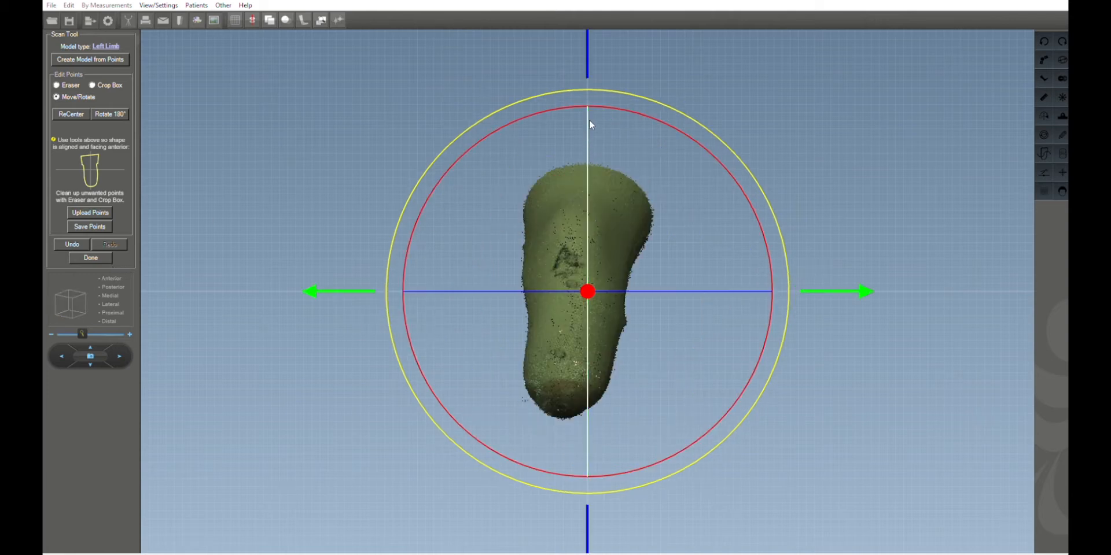
left_click_drag(588, 113, 542, 117)
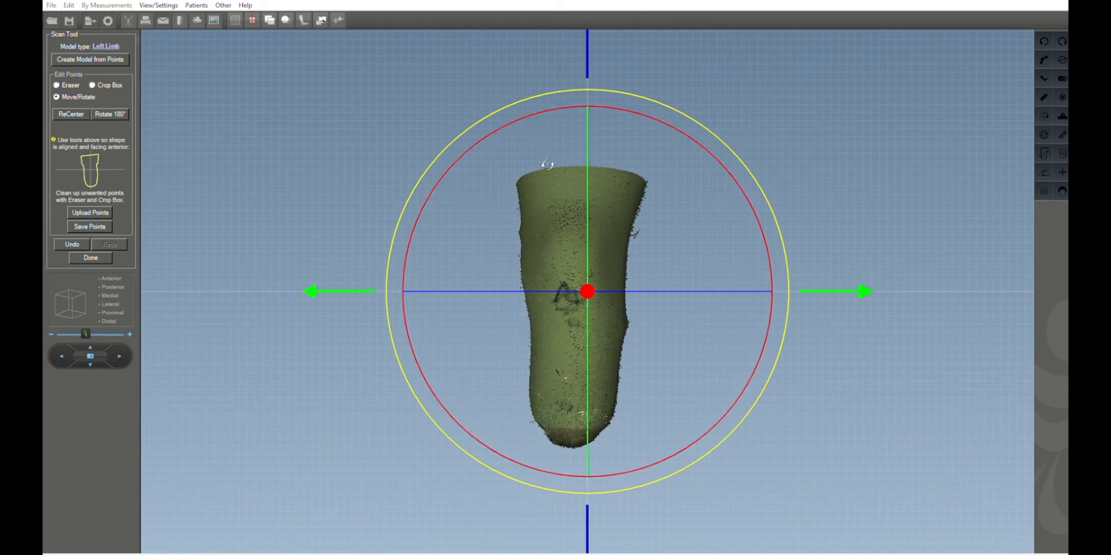
left_click_drag(485, 282, 508, 280)
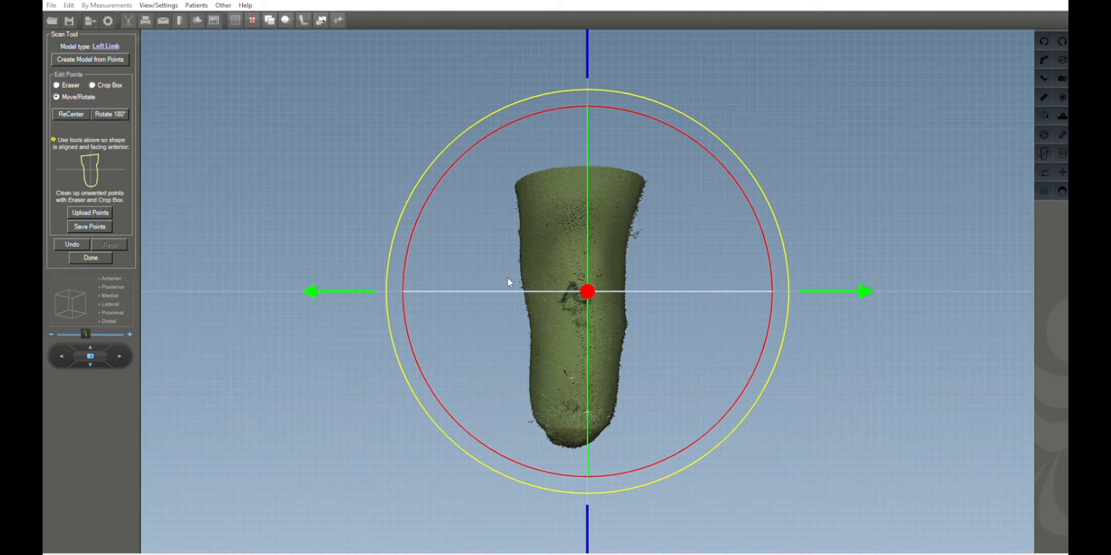
Rotate the point cloud in the side view to align the limb vertically.
left_click(70, 302)
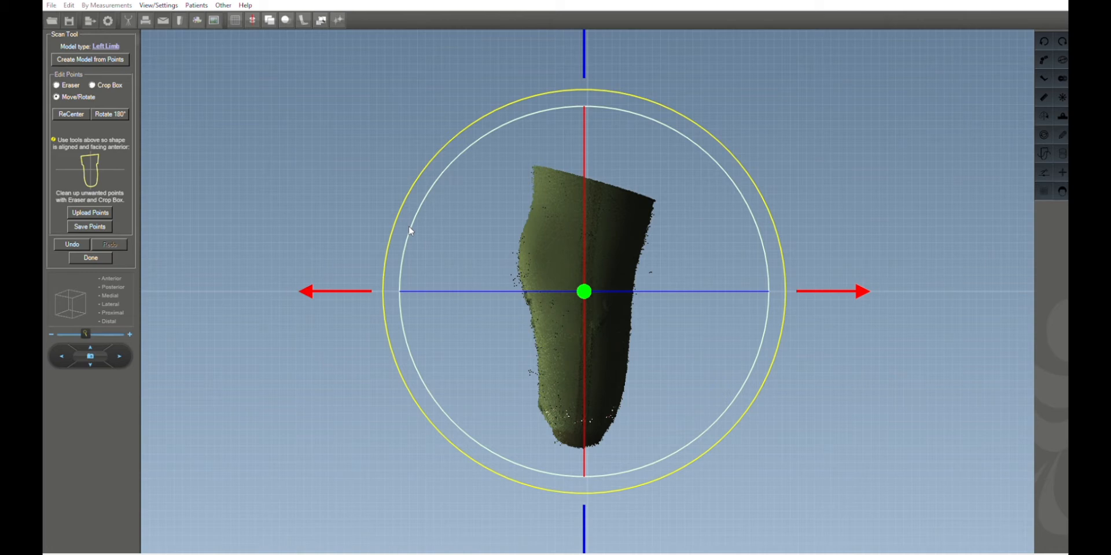
left_click_drag(410, 229, 409, 232)
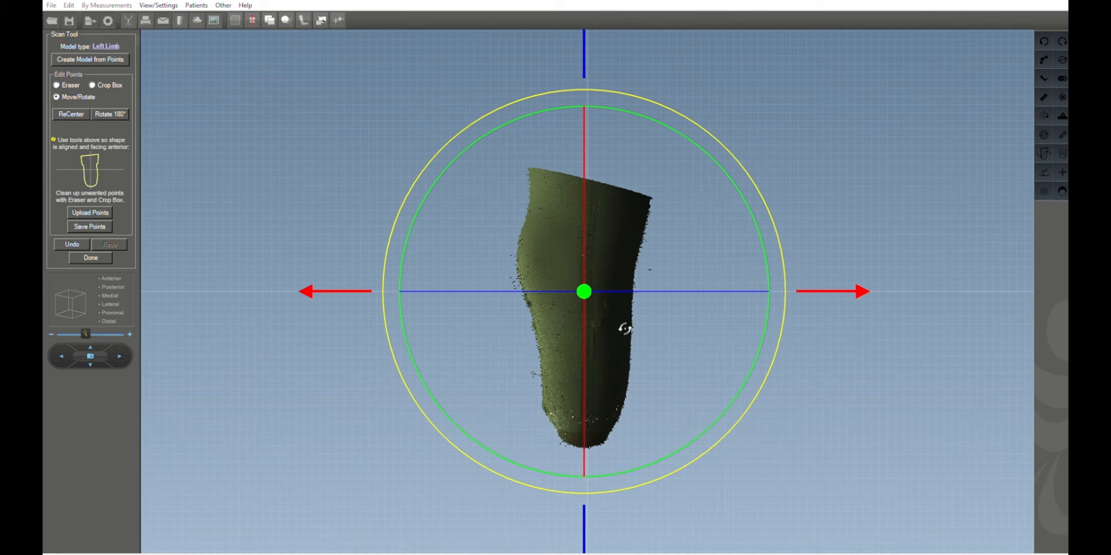
left_click_drag(314, 281, 316, 286)
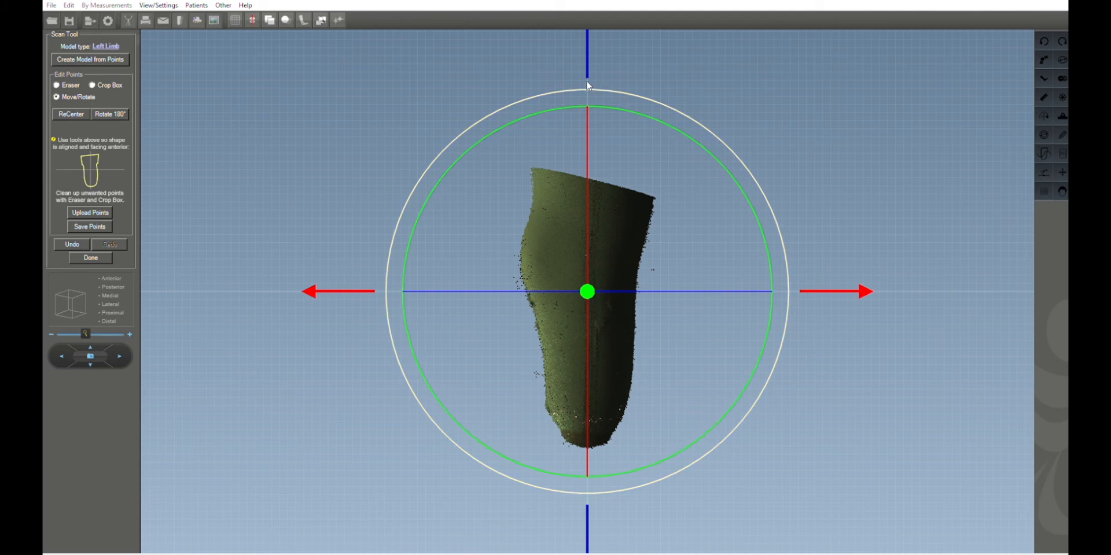
left_click_drag(313, 277, 379, 278)
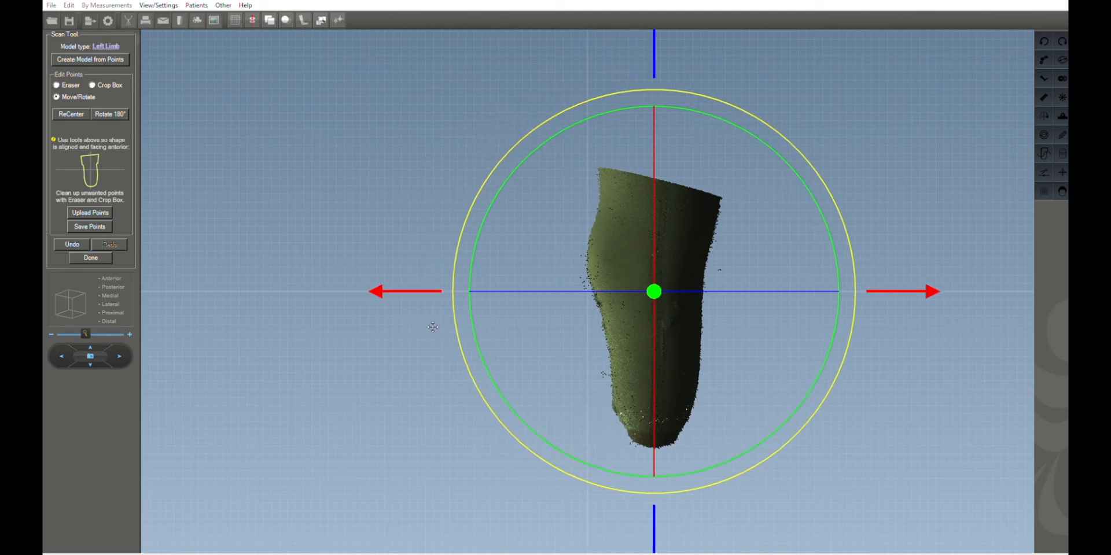
left_click_drag(382, 285, 310, 290)
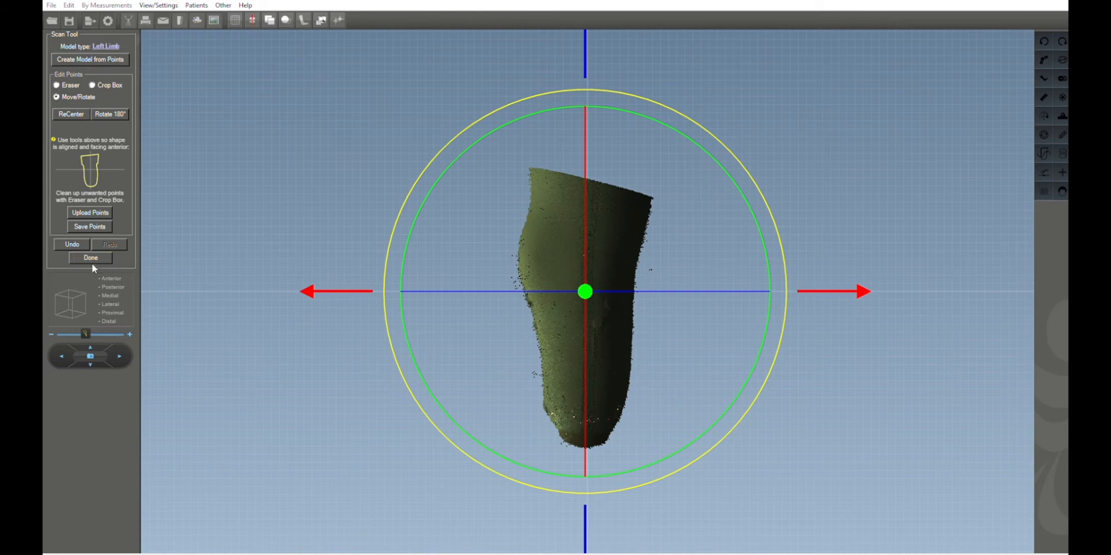
left_click(108, 277)
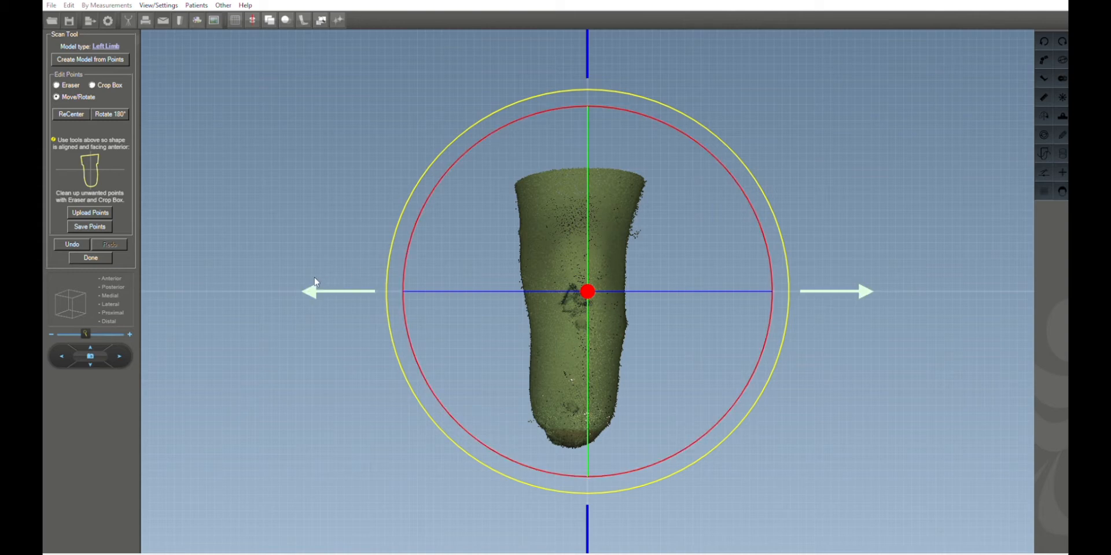
left_click_drag(315, 283, 329, 280)
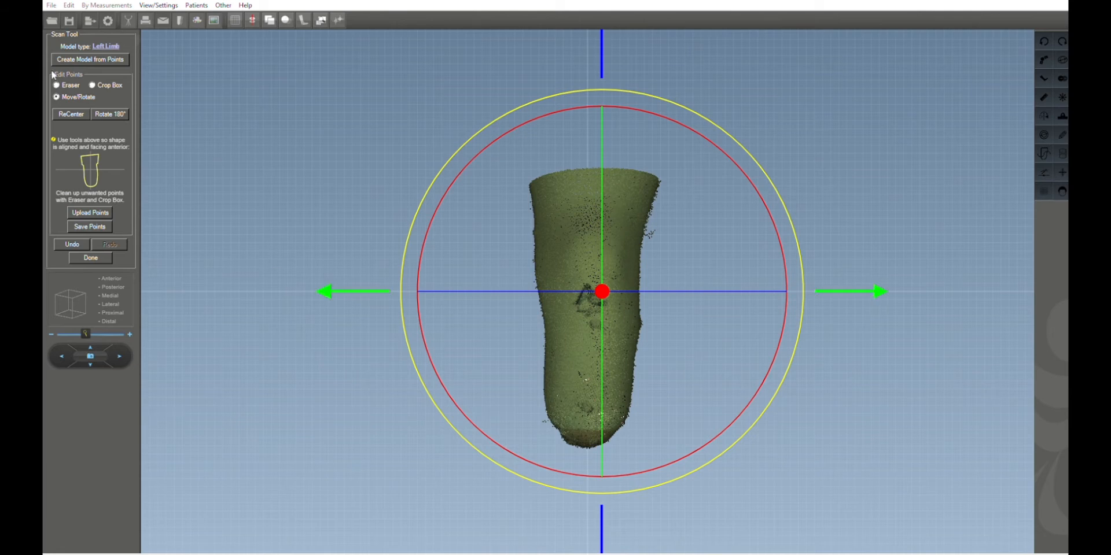
Create the surface model from the cleaned points.
left_click(74, 58)
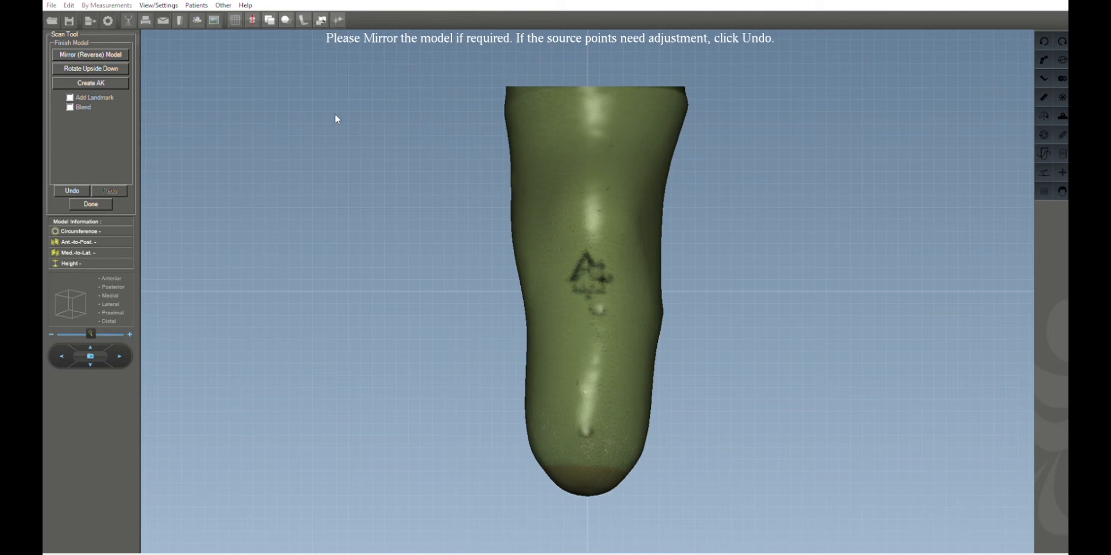
left_click_drag(520, 189, 488, 189)
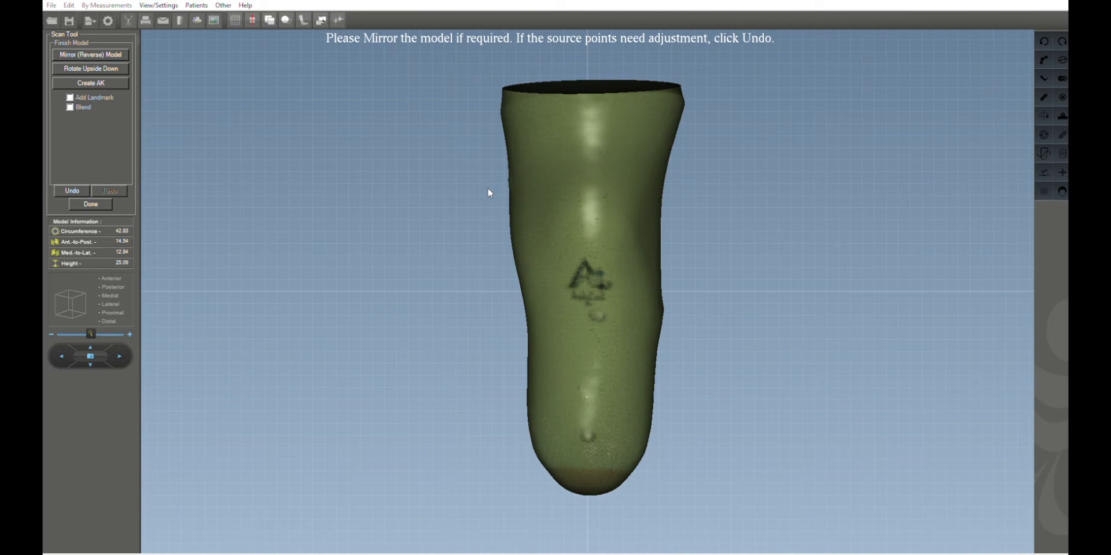
Enable Add Landmark and Blend and choose a landmark shape set for the model.
left_click(70, 97)
left_click(70, 107)
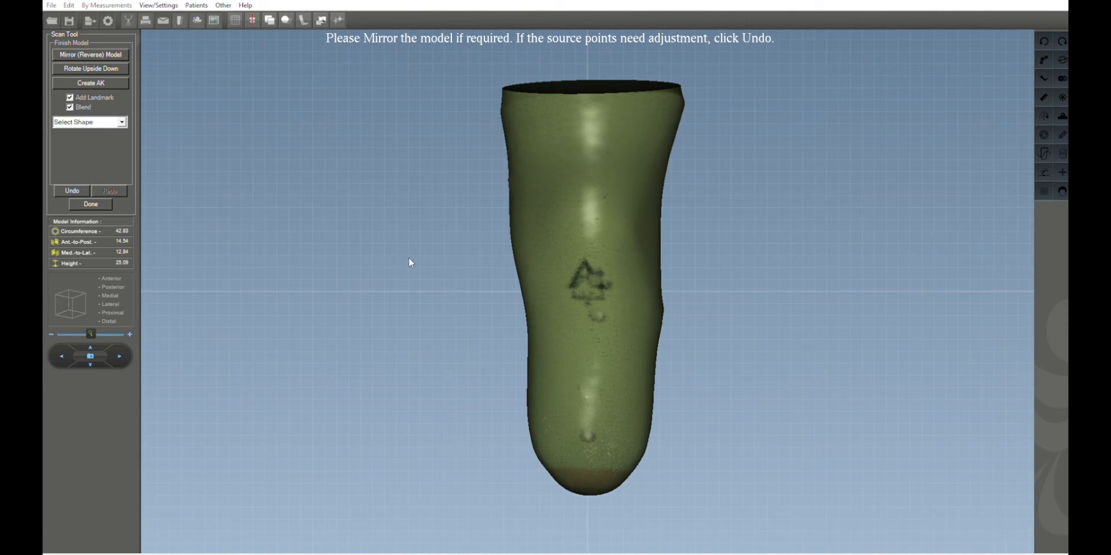
left_click(121, 122)
left_click(105, 131)
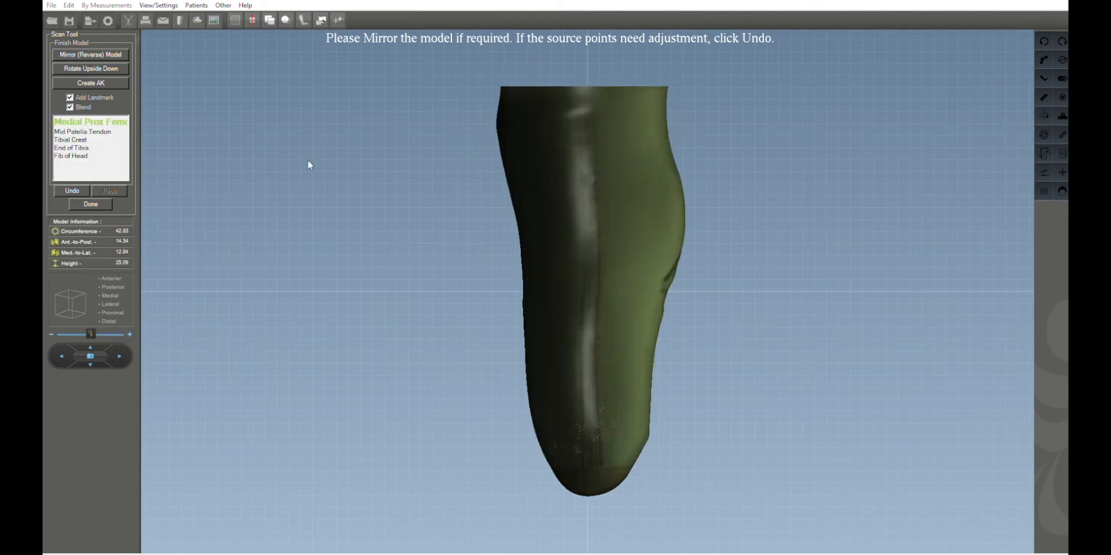
Place the Medial Prox Femoral Condyle, Mid Patella Tendon, Tibial Crest, End of Tibia and Fib of Head landmarks, then finish.
left_click(596, 178)
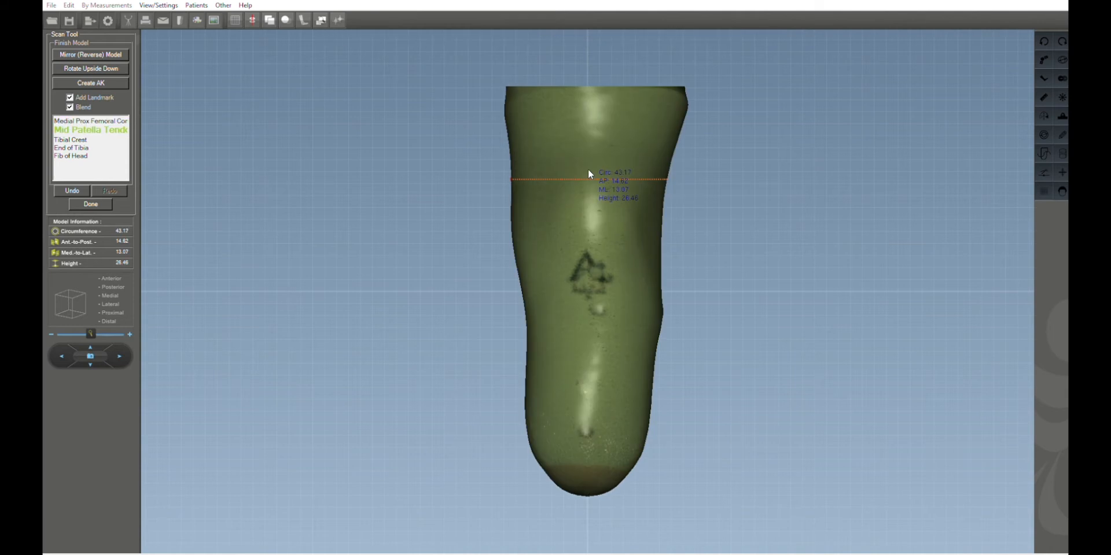
left_click(596, 266)
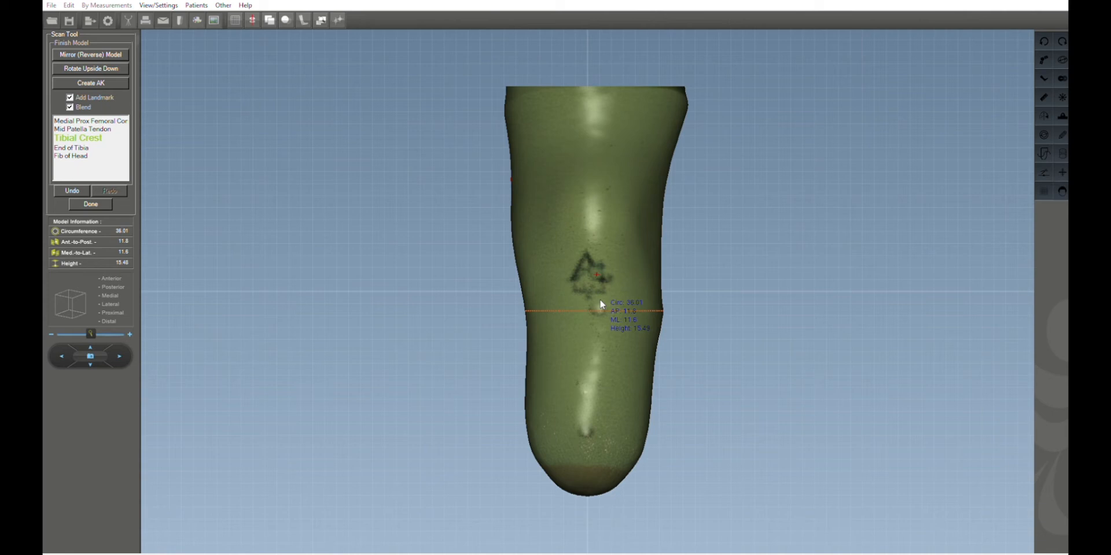
left_click(607, 308)
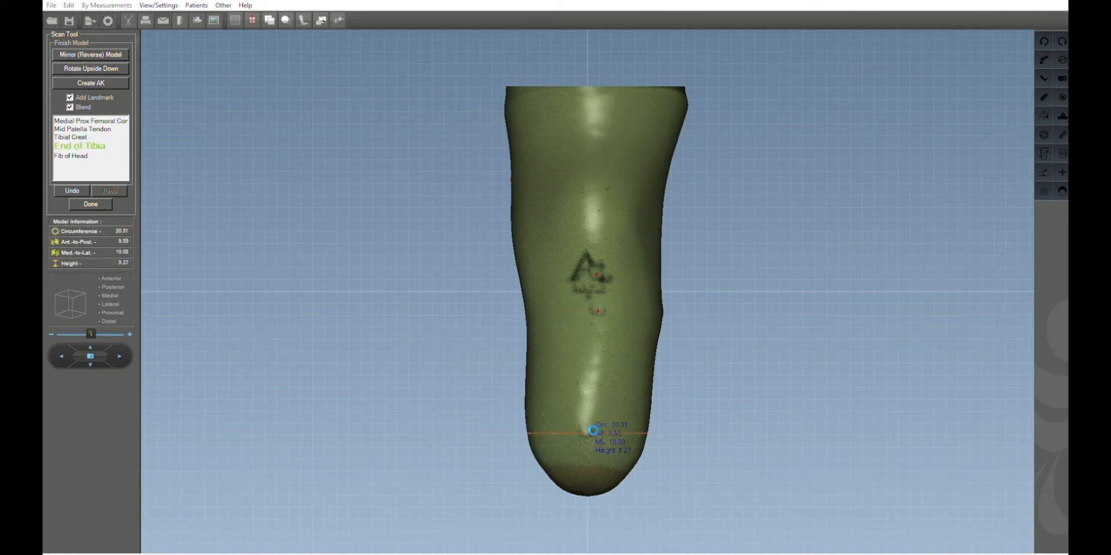
left_click(593, 430)
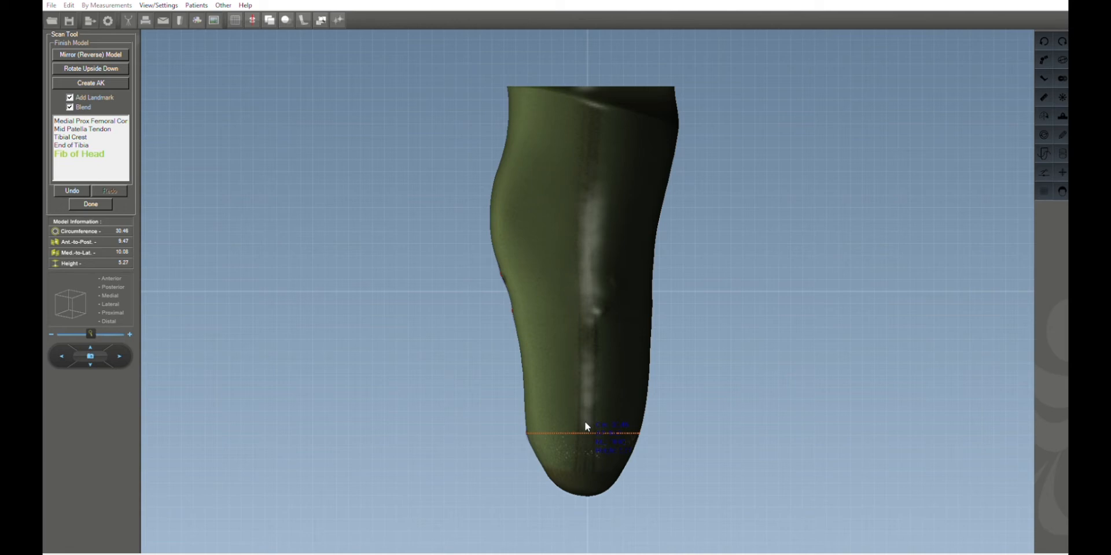
left_click(598, 311)
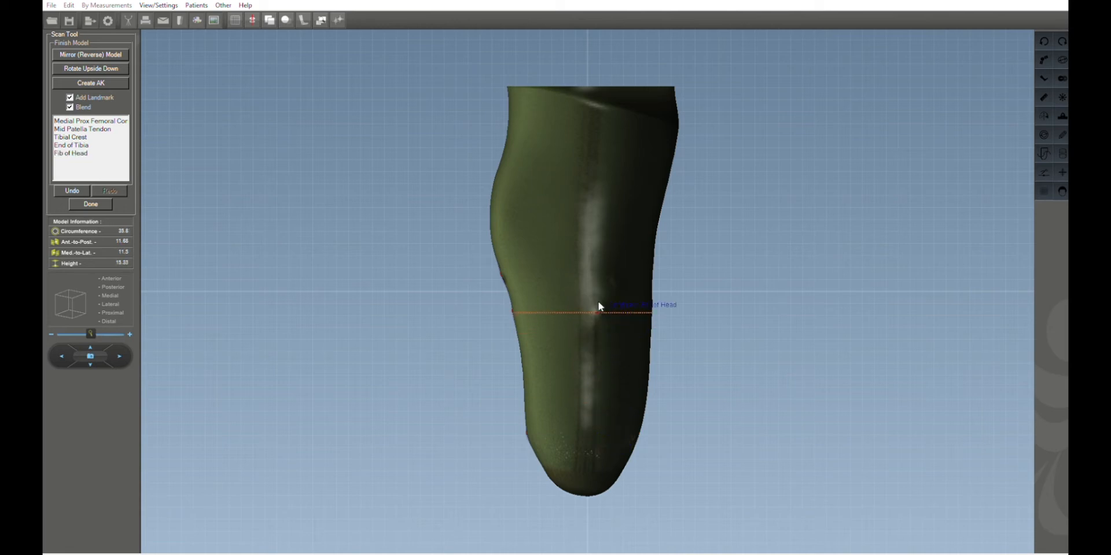
left_click(93, 199)
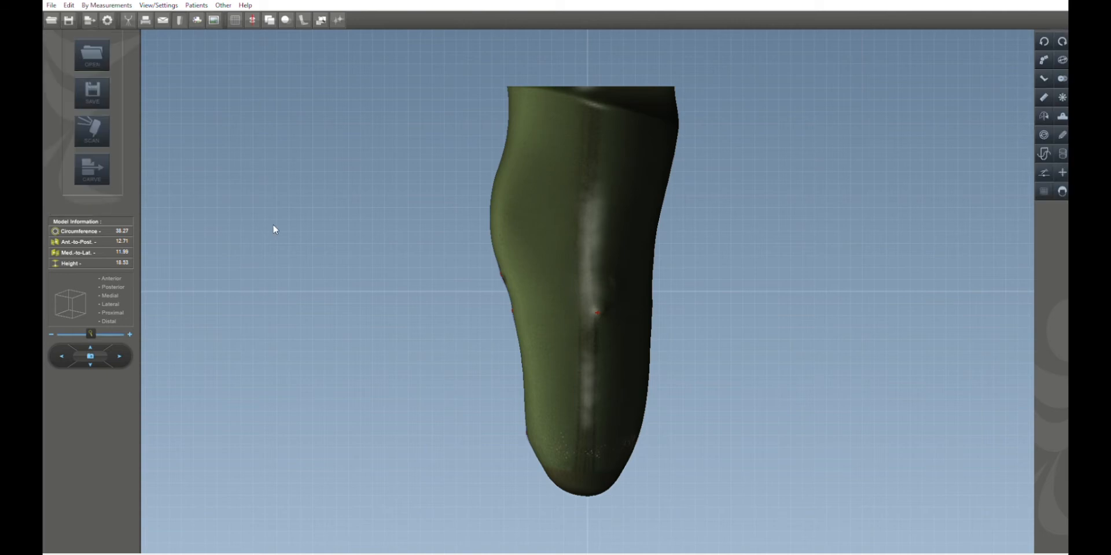
Turn off the scan texture to show the model in solid shading from the front.
left_click_drag(372, 267, 513, 279)
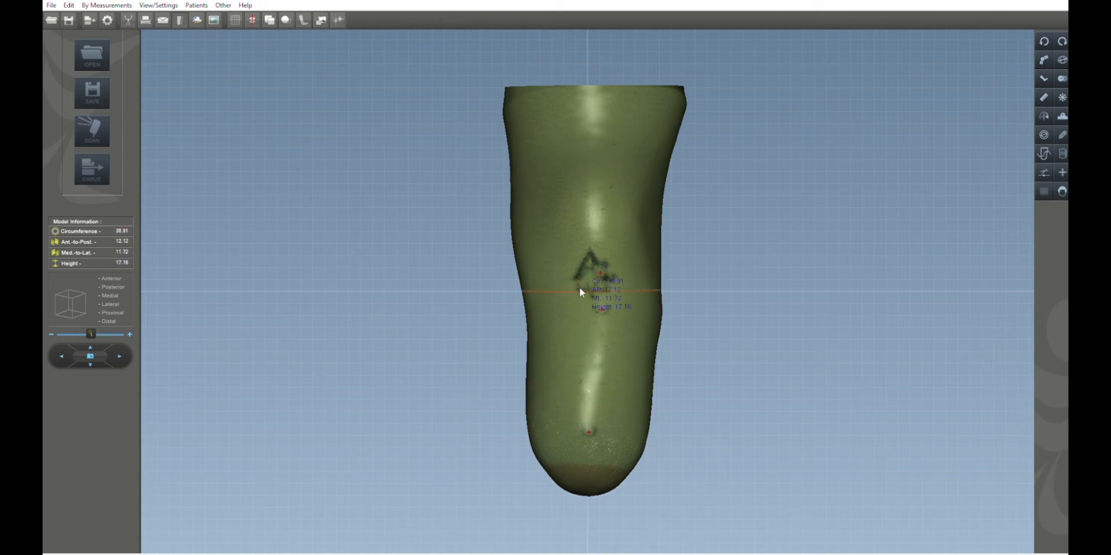
key("t")
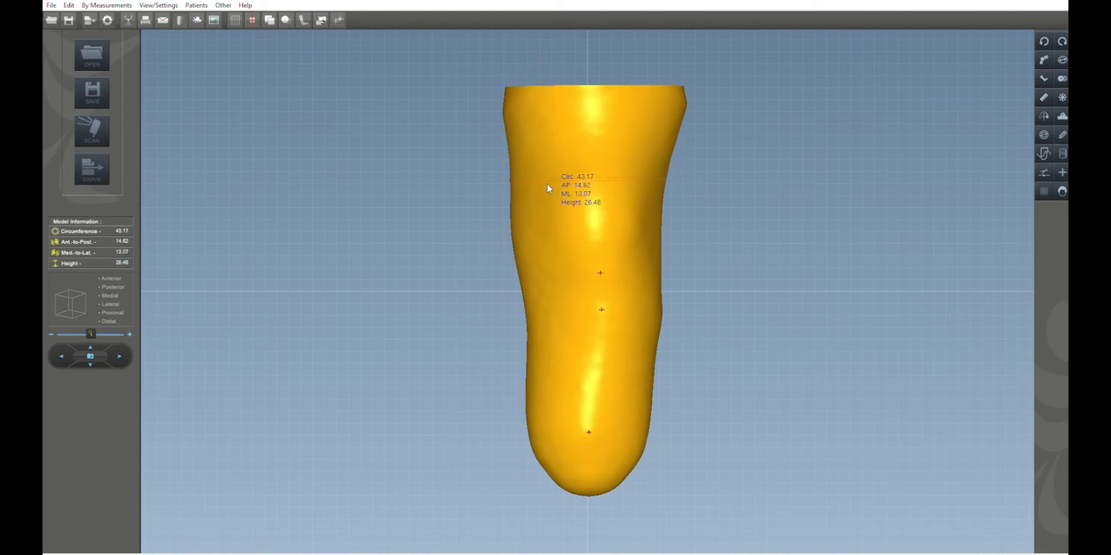
mouse_move(526, 347)
left_mouse_down()
mouse_move(627, 342)
mouse_move(672, 320)
mouse_move(487, 305)
mouse_move(545, 252)
mouse_move(530, 332)
left_mouse_up()
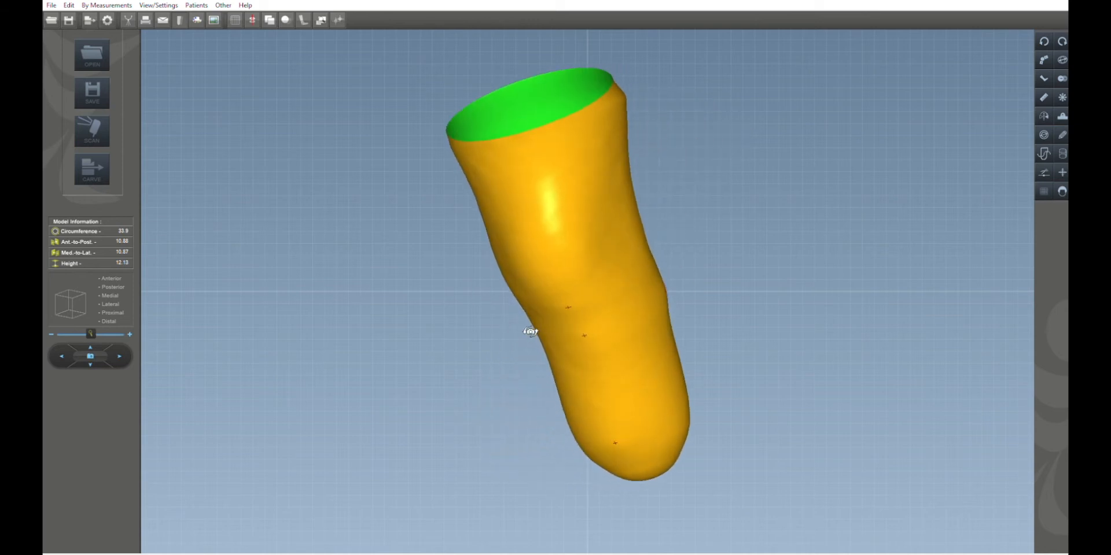
left_click(111, 278)
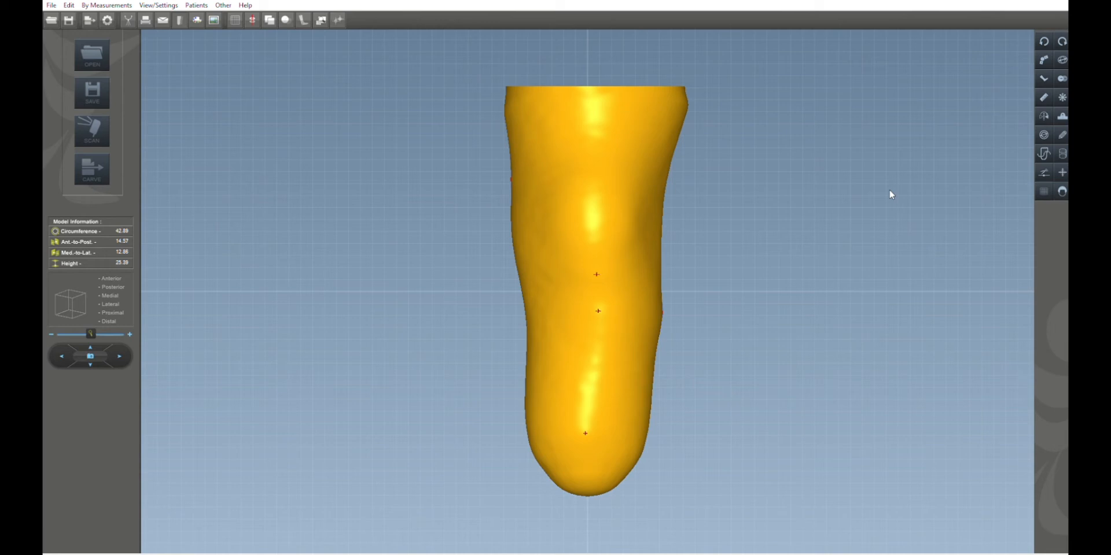
Open the Multi Tool and trim the model's top at a slice line near the proximal brim.
left_click(1063, 96)
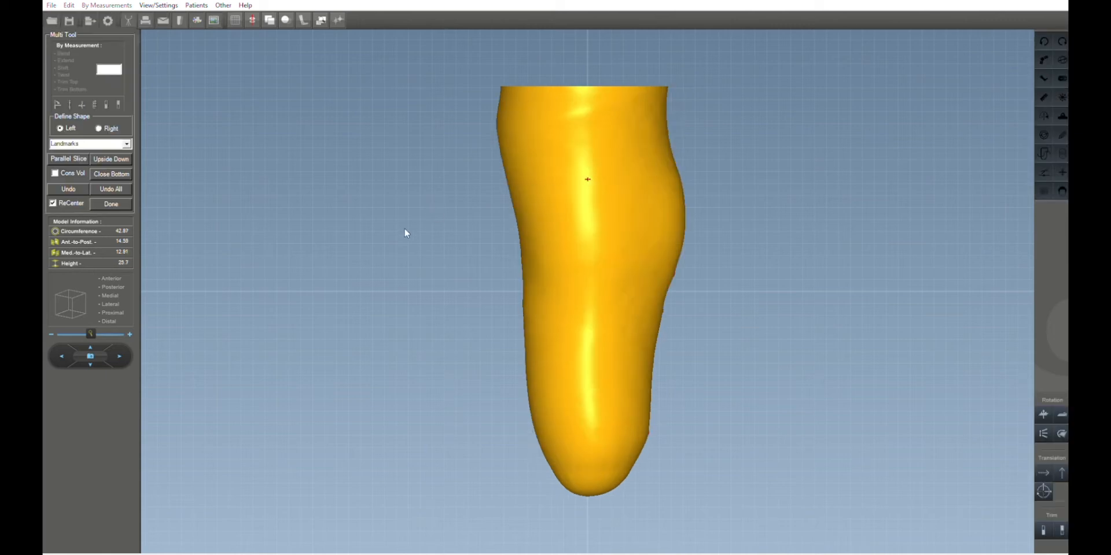
left_click(538, 132)
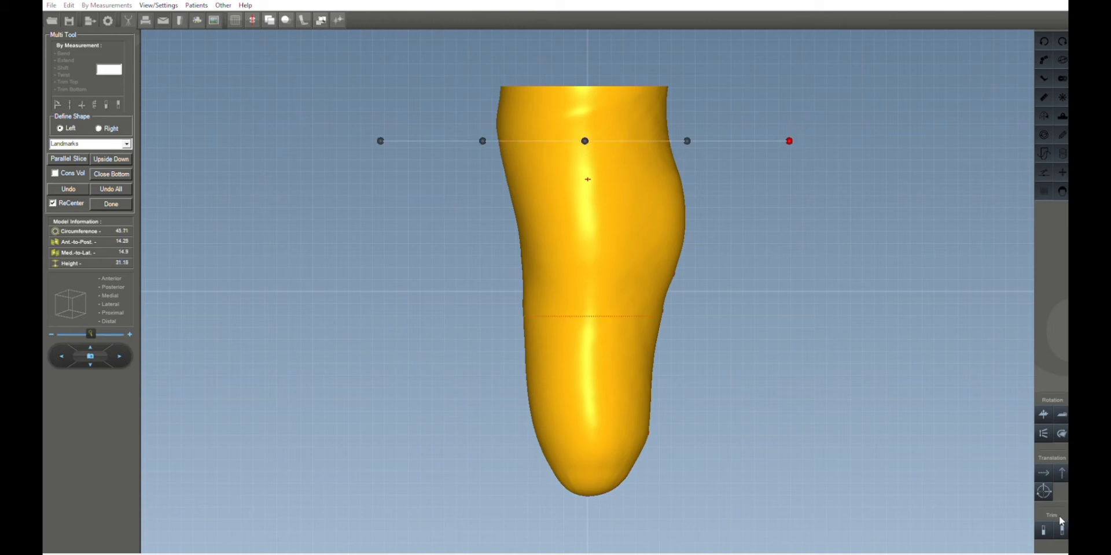
left_click(1039, 519)
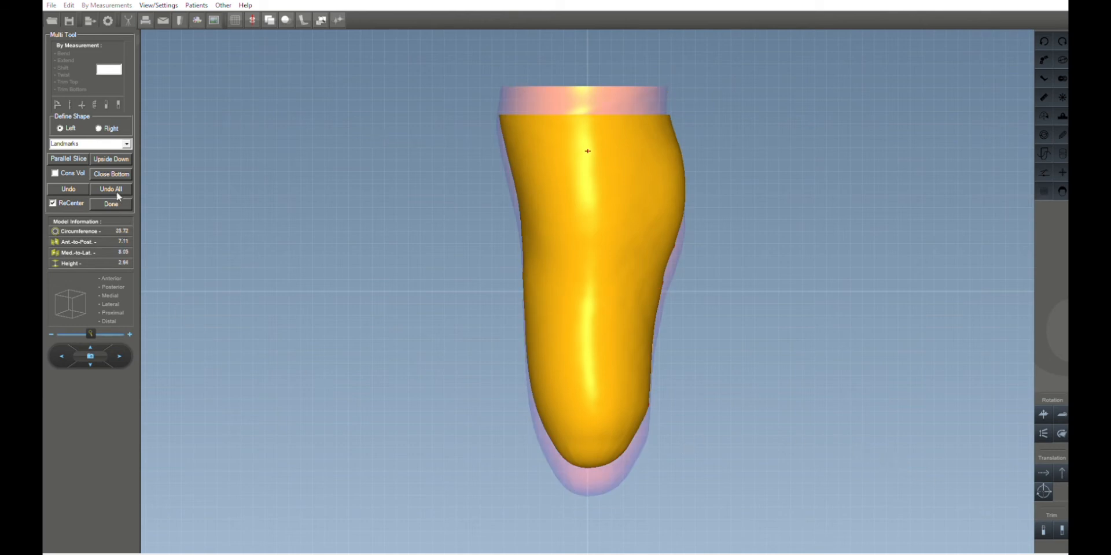
Align the model to a slice line drawn across the mid-limb, tilting it slightly, and finish the Multi Tool.
left_click(590, 248)
left_click(795, 248)
left_click_drag(935, 425, 935, 420)
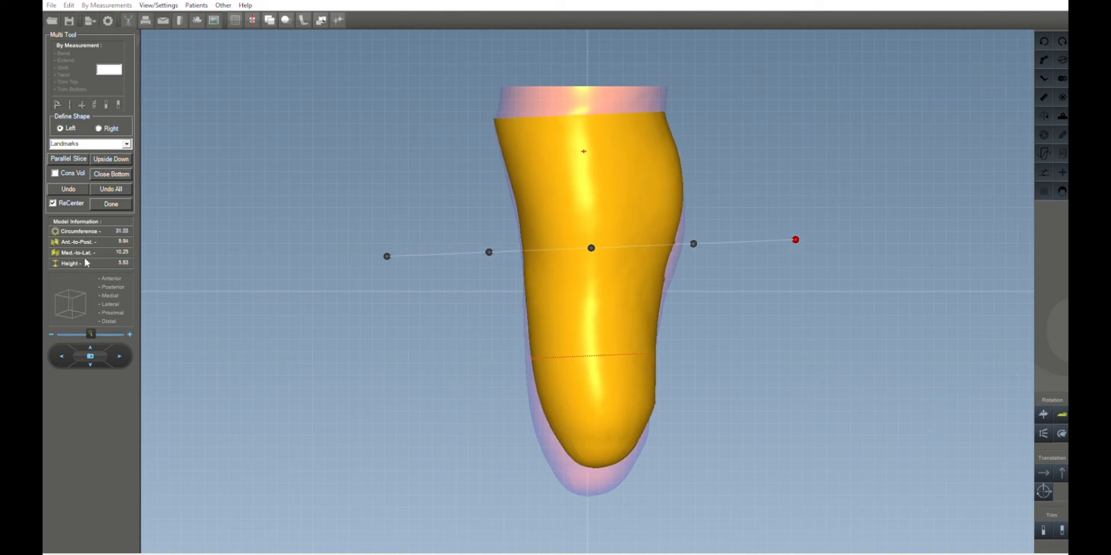
left_click(110, 276)
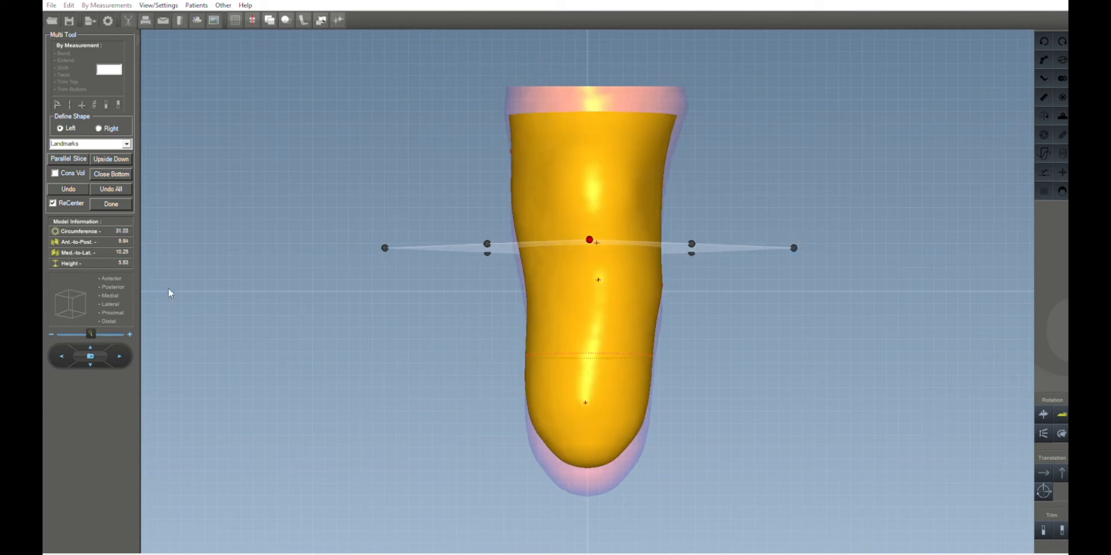
left_click(112, 205)
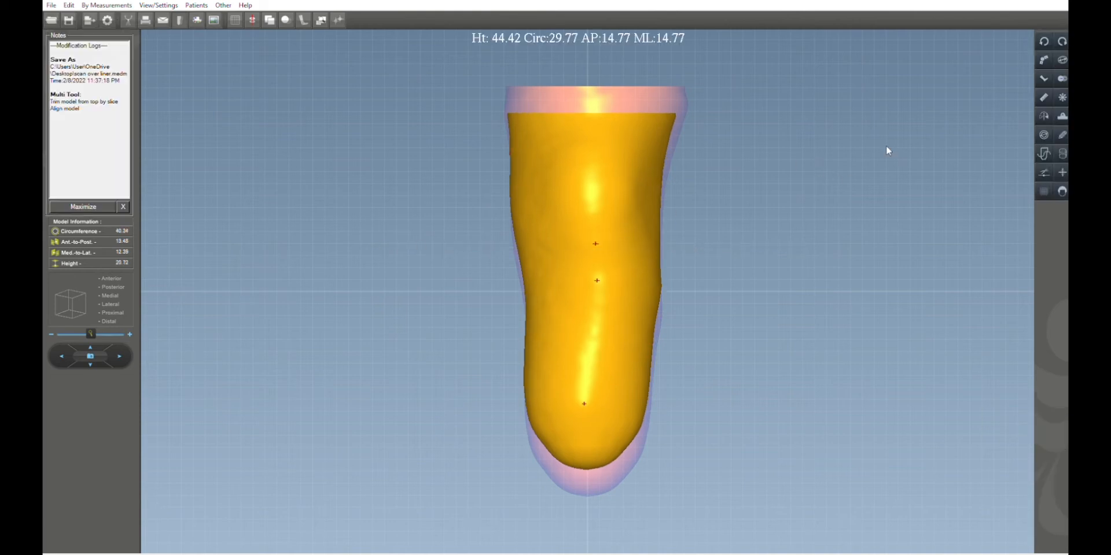
Open the selection modification tool, set the brush size to 14, and try selecting the proximal anterior area, then clear it.
left_click(1060, 123)
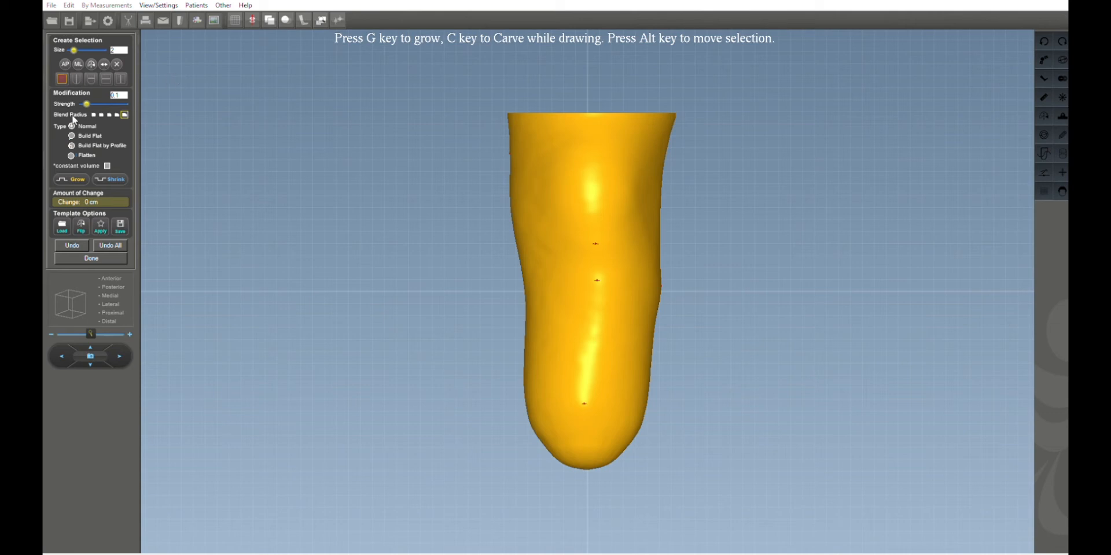
double_click(113, 50)
type("12")
key("BackSpace")
type("4")
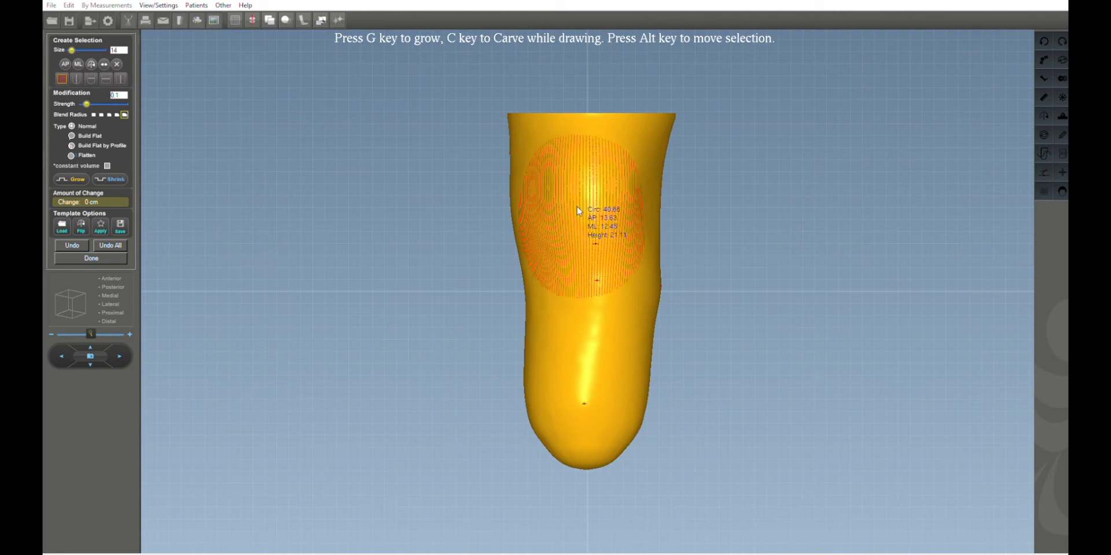
left_click(593, 161)
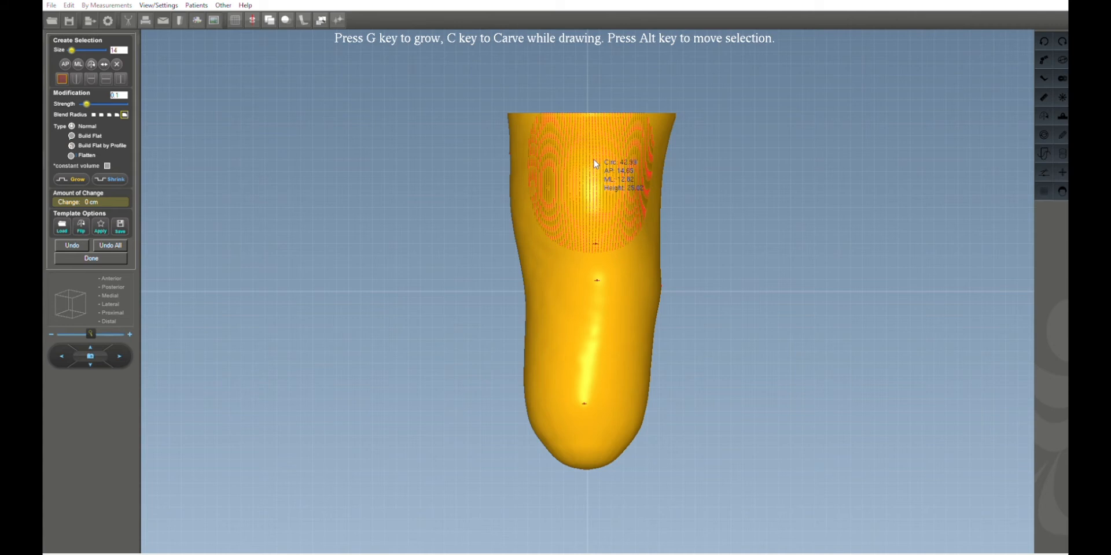
left_click(594, 163)
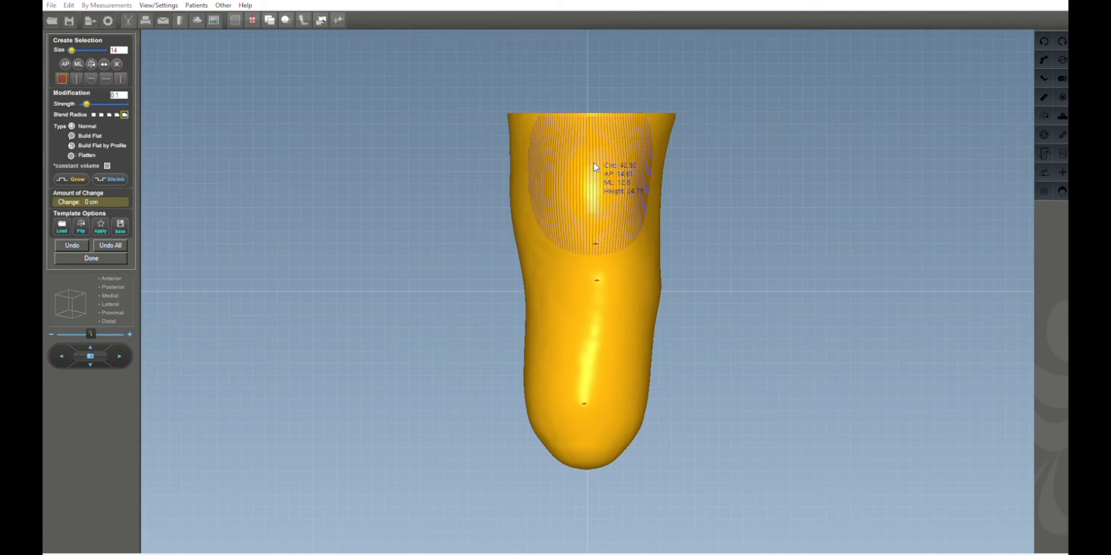
left_click_drag(594, 163, 592, 143)
left_click(592, 141)
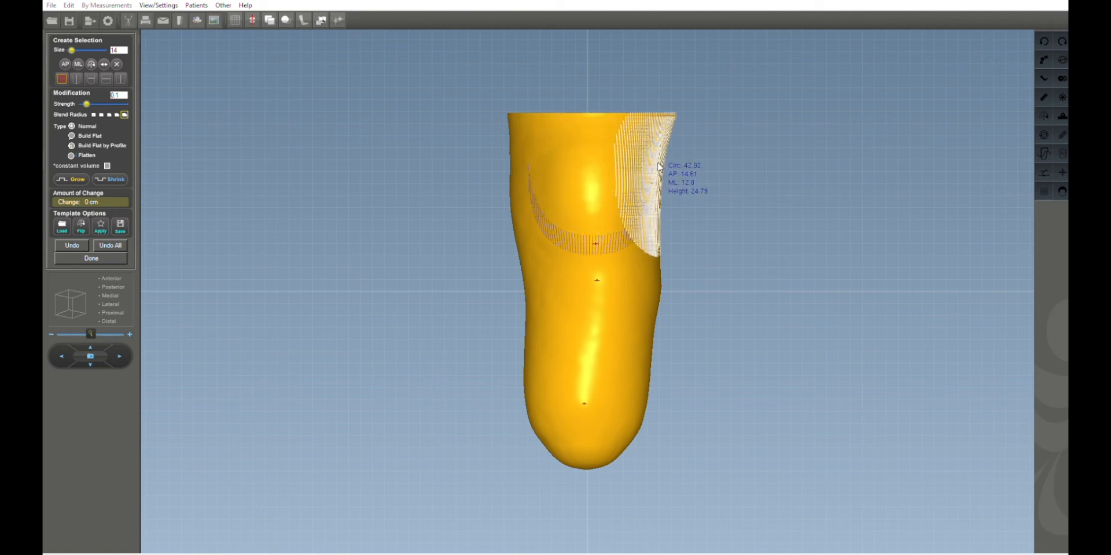
scroll(613, 166, "down", 3)
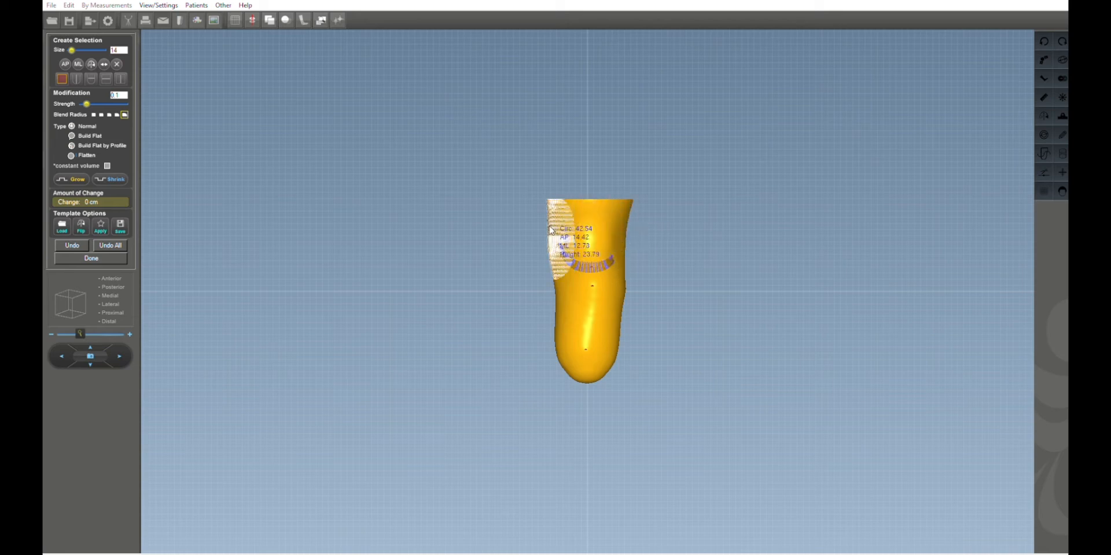
left_click(90, 334)
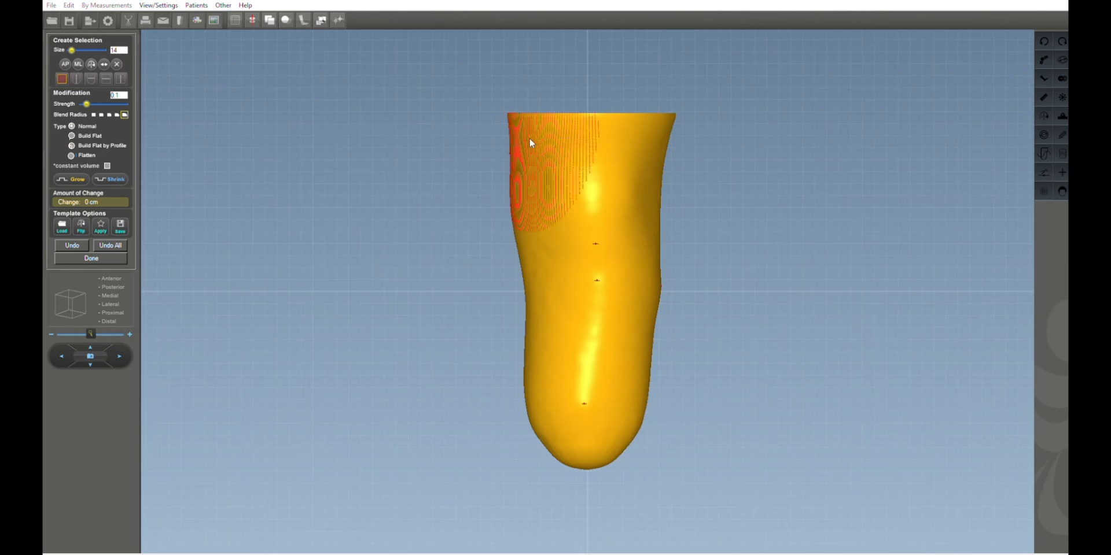
left_click(592, 164)
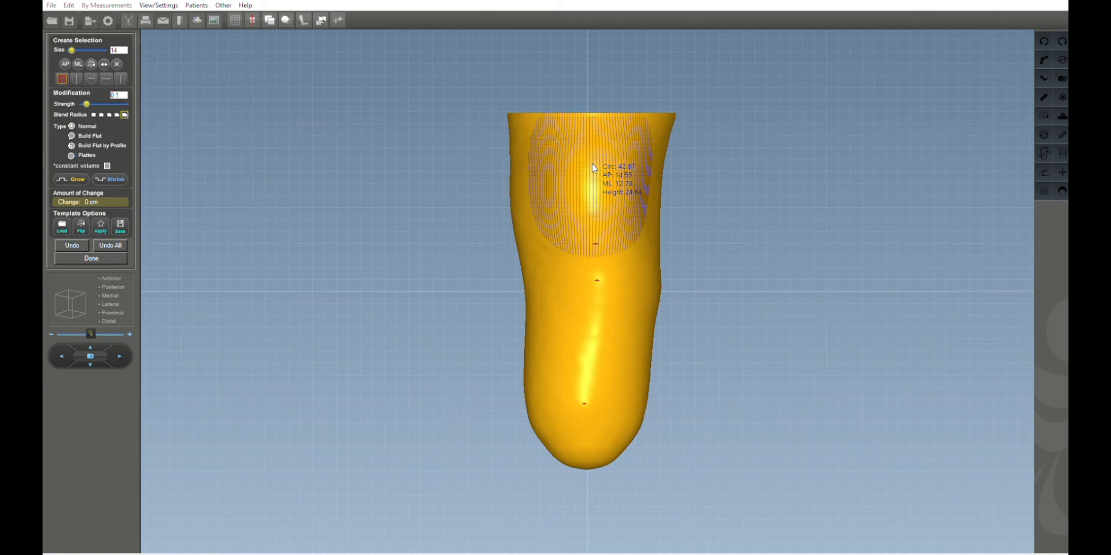
left_click(116, 63)
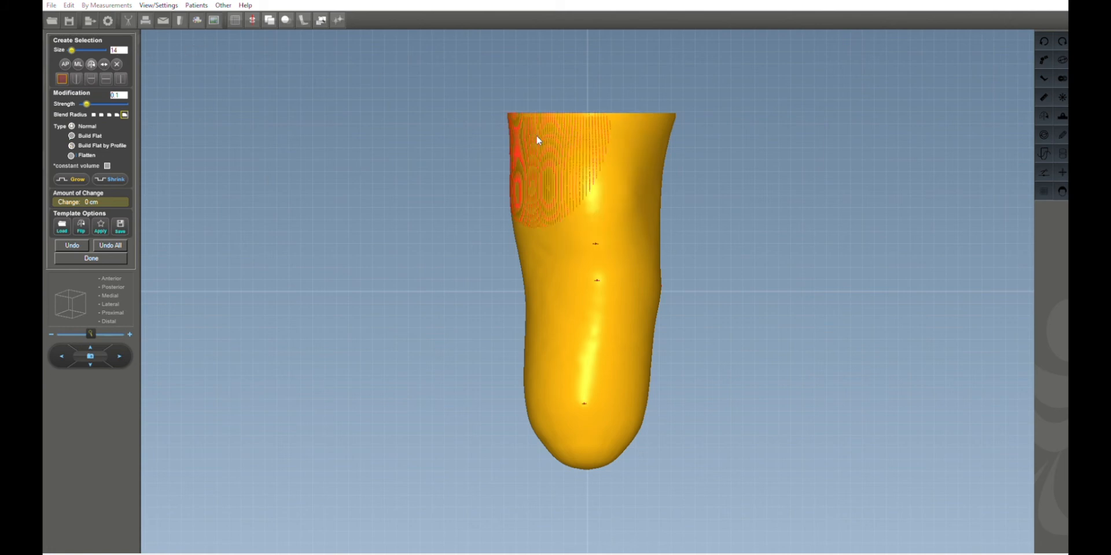
Select the patellar tendon area on the anterior model and shrink it by 0.5.
left_click(596, 167)
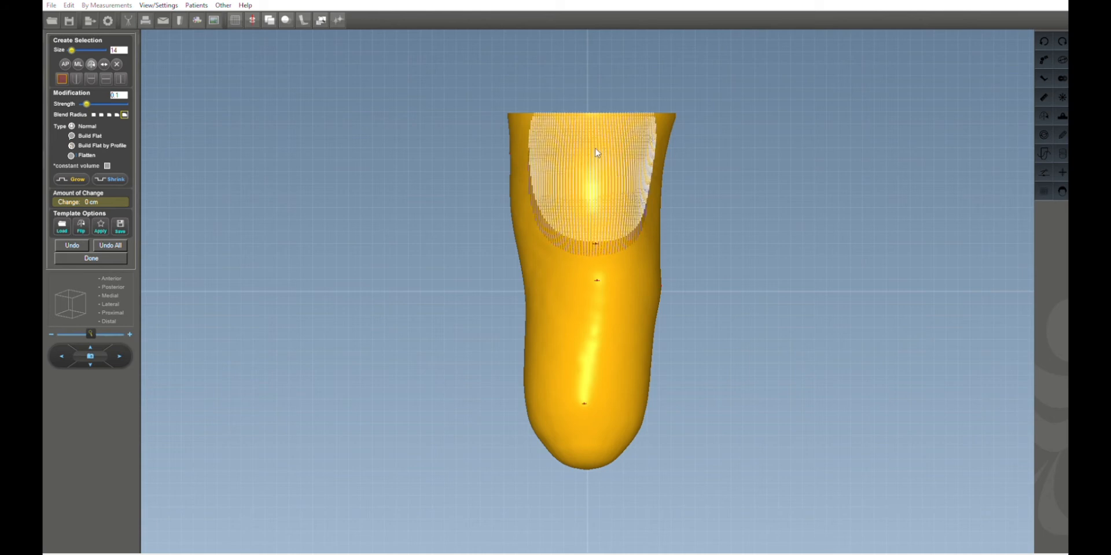
right_click(595, 144)
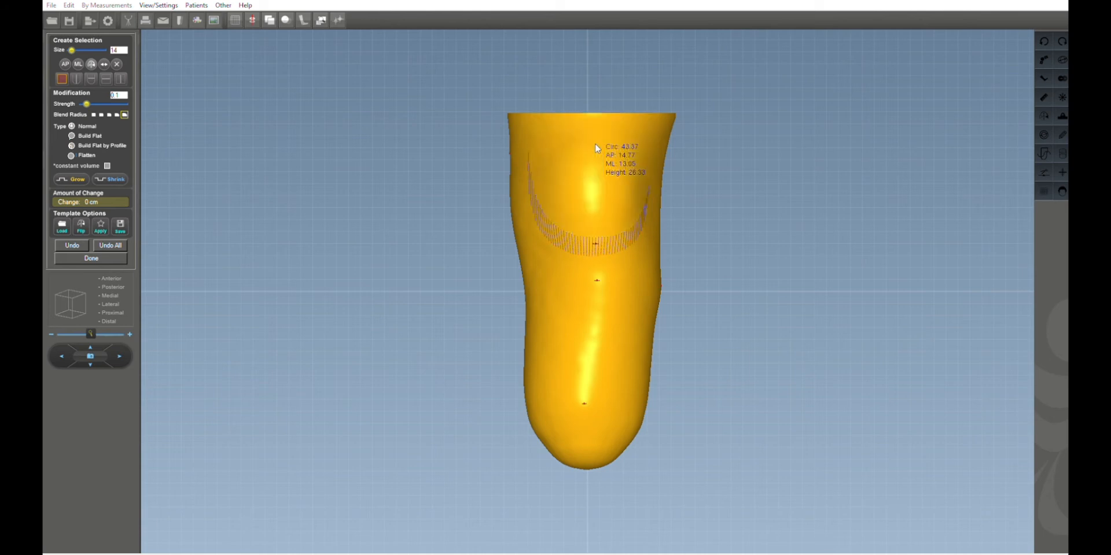
right_click(659, 166)
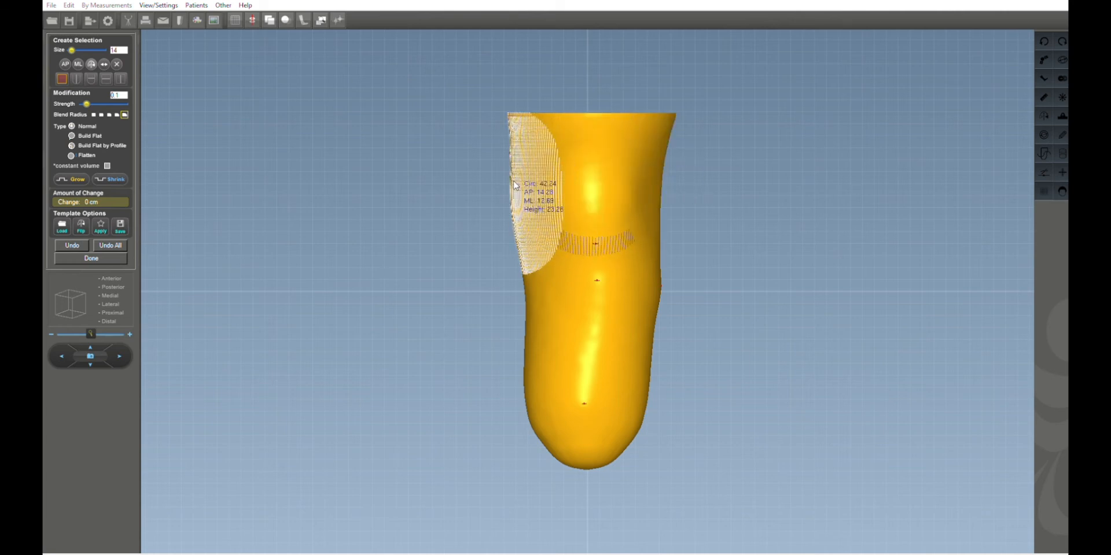
right_click(658, 172)
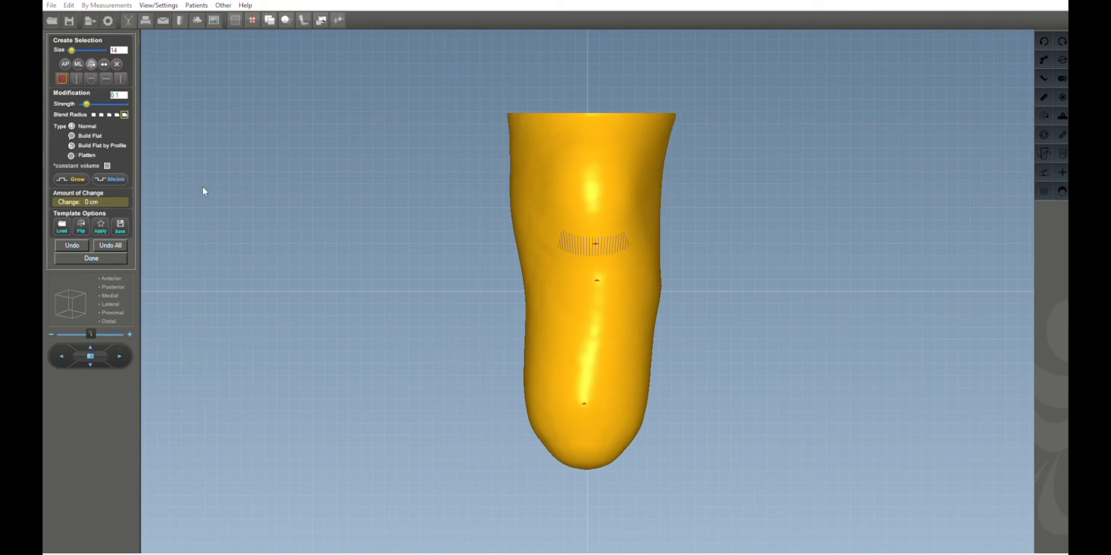
left_click(118, 174)
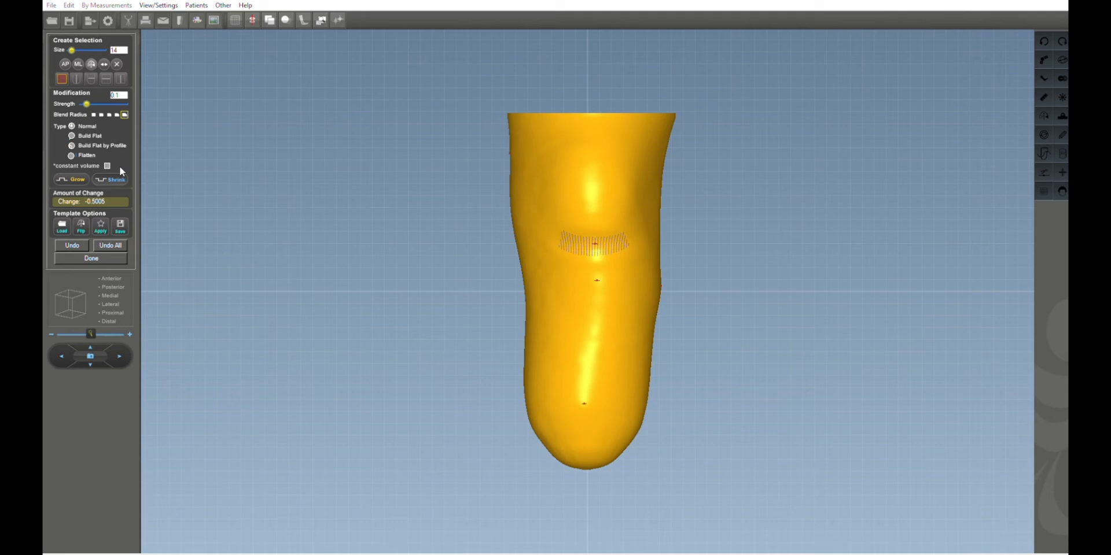
Select a small area over the tibial crest, grow it by 0.1 with a brush size of 4, and clear the selection.
left_click(116, 63)
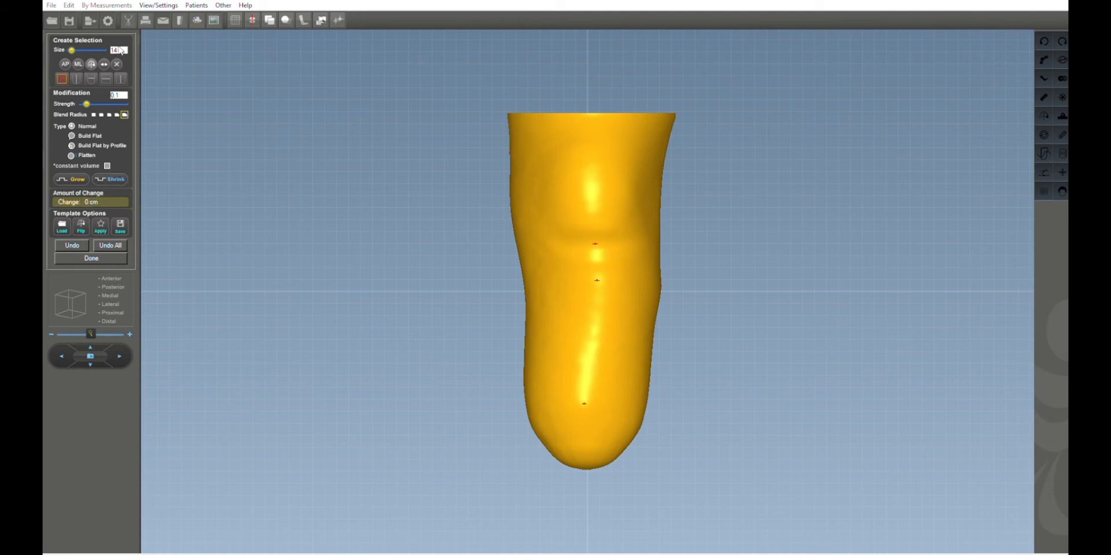
double_click(113, 50)
left_click(82, 177)
left_click_drag(124, 46, 108, 40)
type("4")
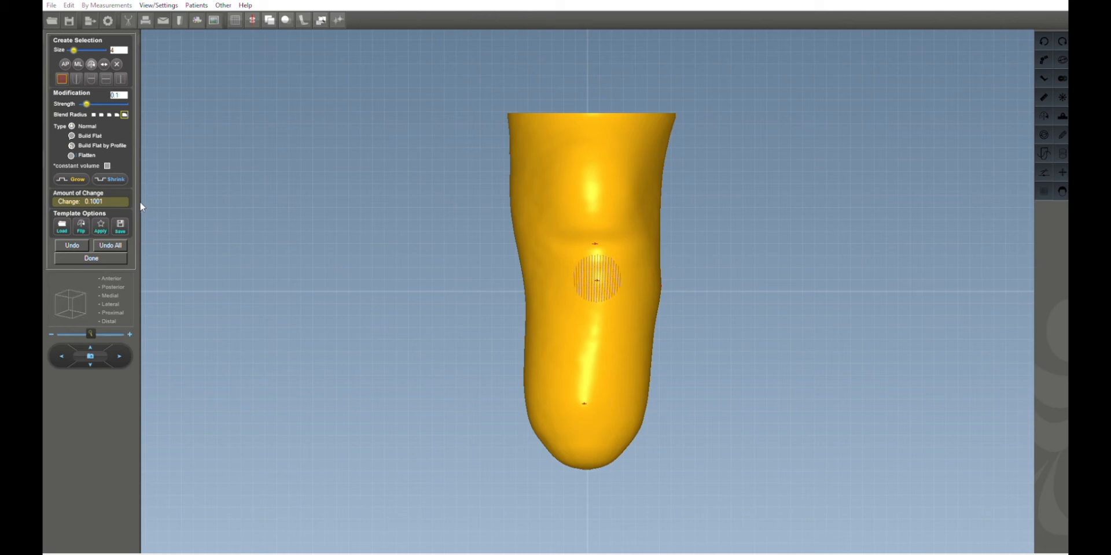
left_click(117, 64)
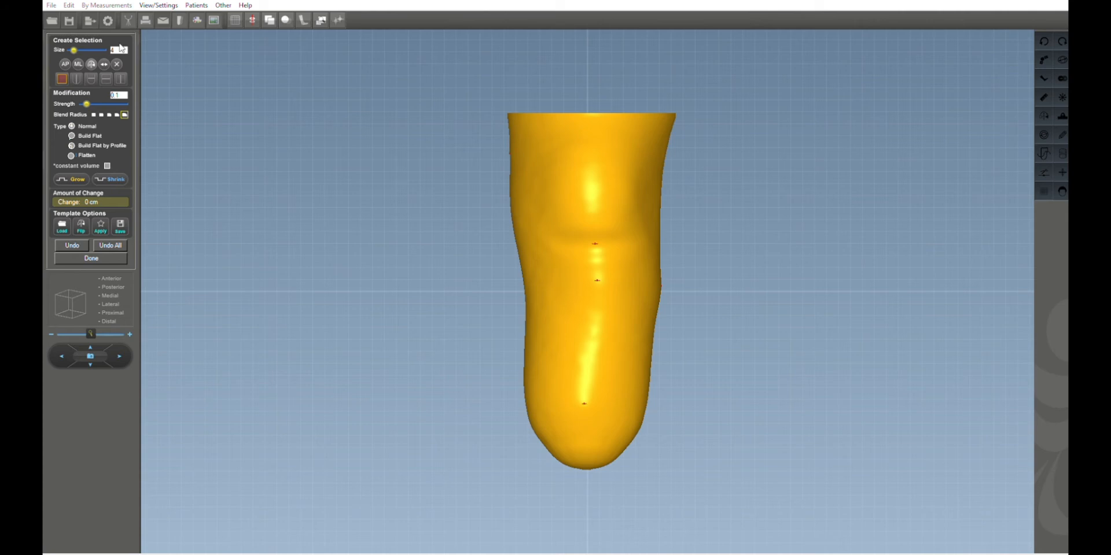
Set the brush size to 3 and grow the selected distal end area in two 0.1 increments from the side view.
left_click_drag(120, 50, 99, 48)
type("3")
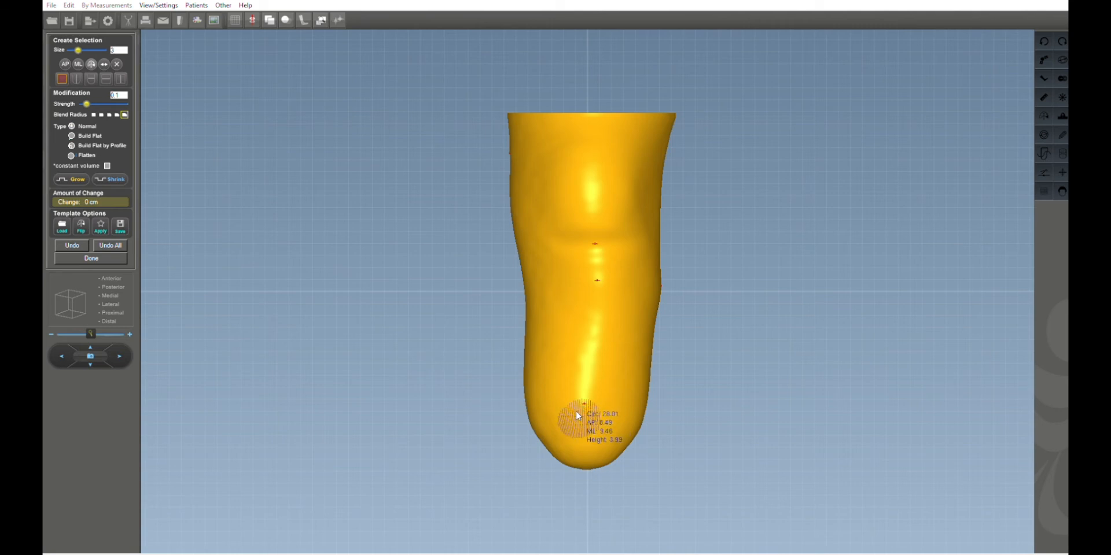
left_click(107, 288)
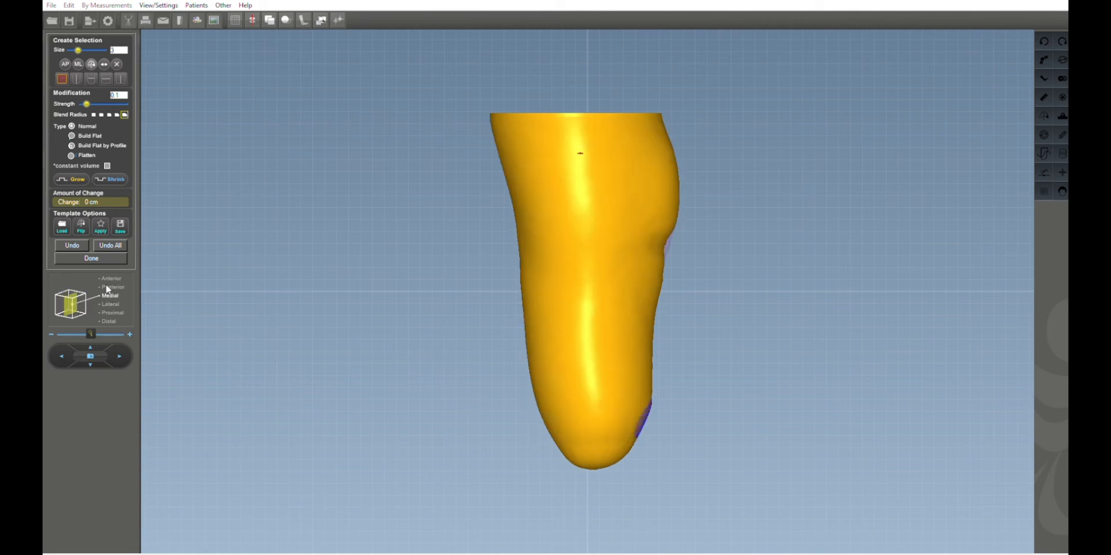
left_click(74, 173)
left_click(80, 179)
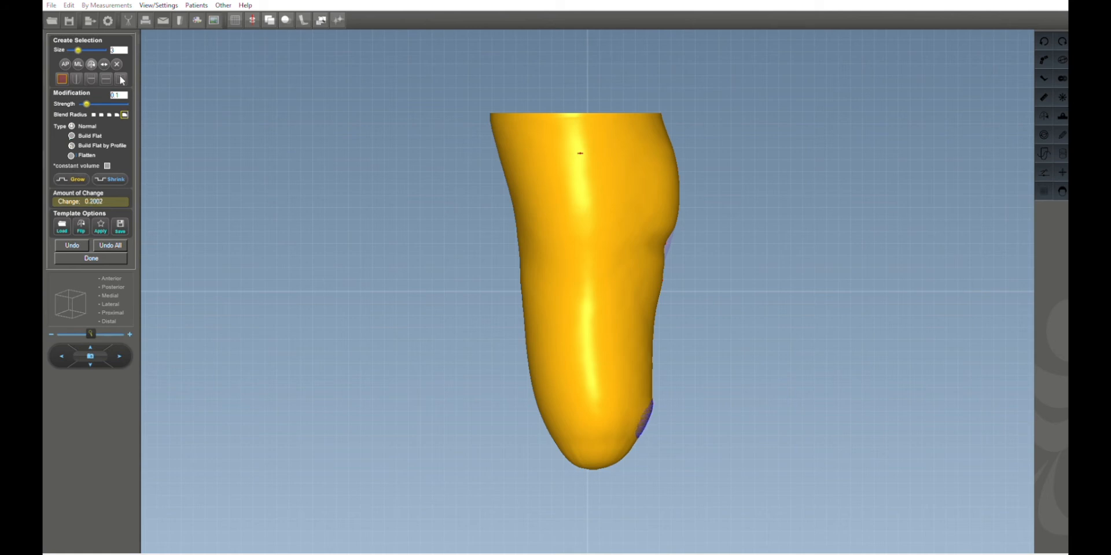
Reselect the distal tip from the front and grow it in two more 0.1 increments from the side, then clear the selection.
left_click(114, 272)
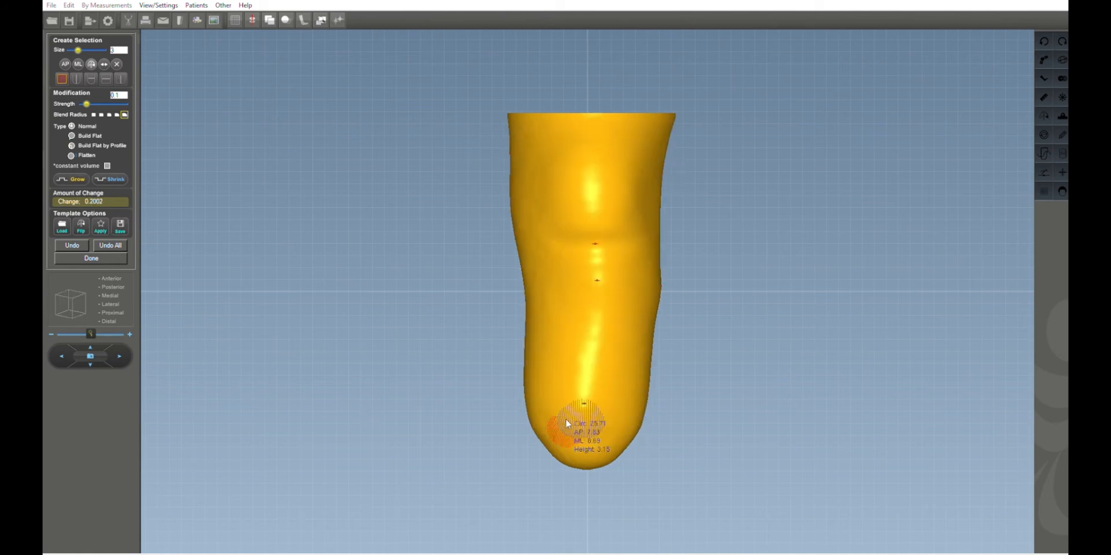
mouse_move(574, 427)
left_mouse_down()
mouse_move(562, 437)
mouse_move(624, 443)
mouse_move(587, 425)
left_mouse_up()
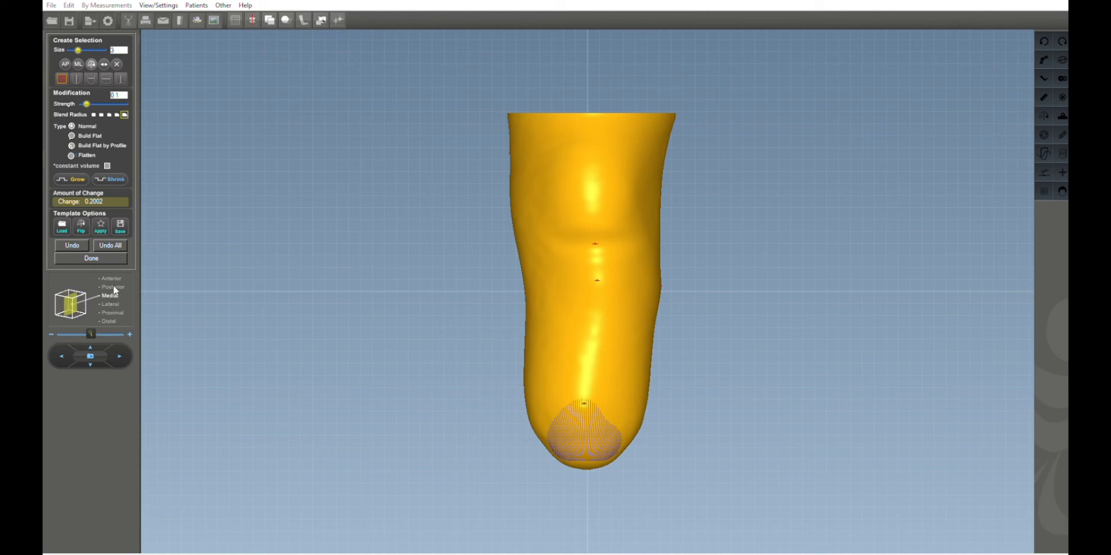
left_click(69, 304)
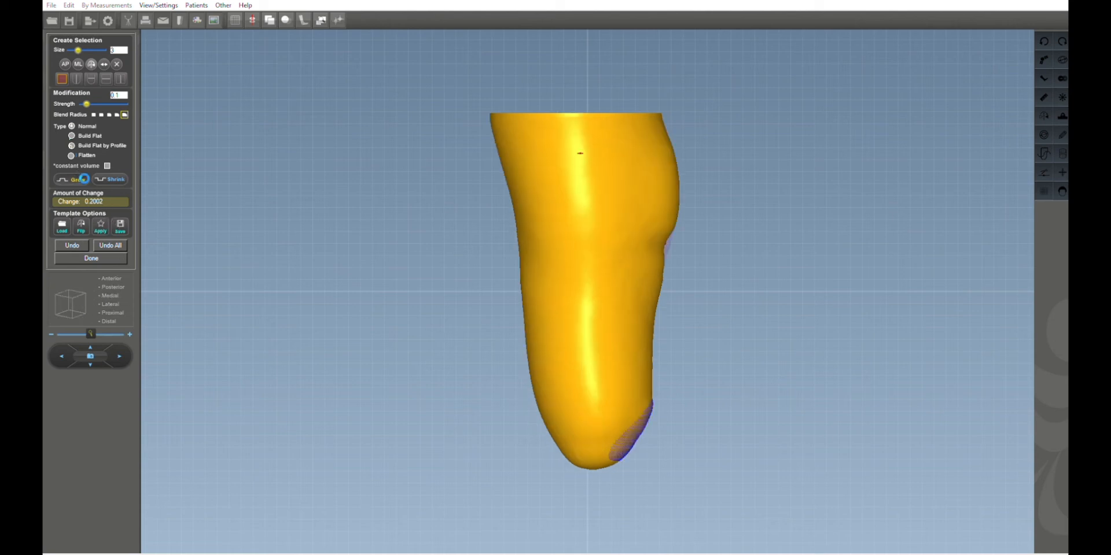
left_click(83, 179)
left_click(113, 277)
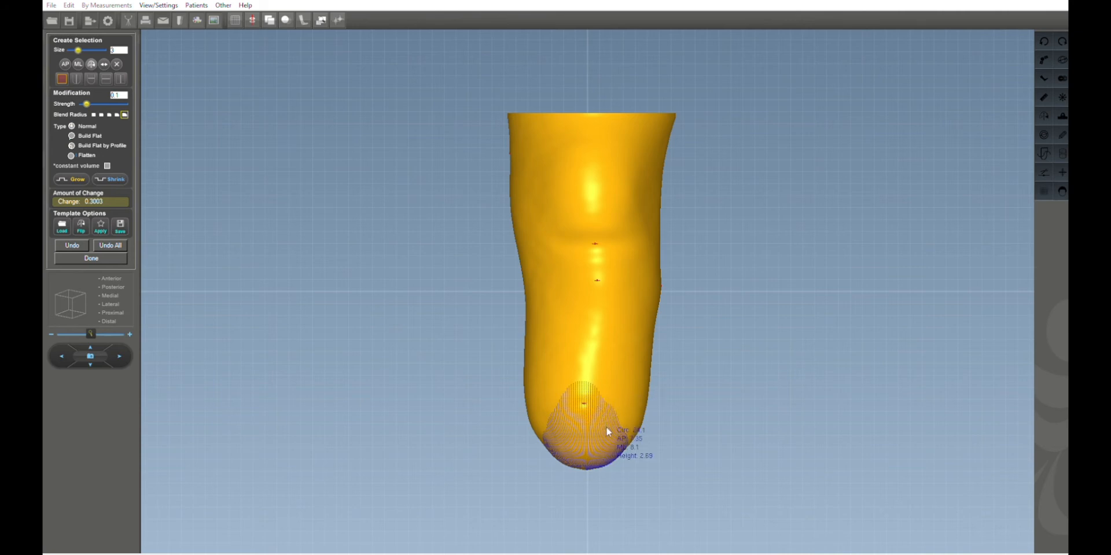
left_click(112, 287)
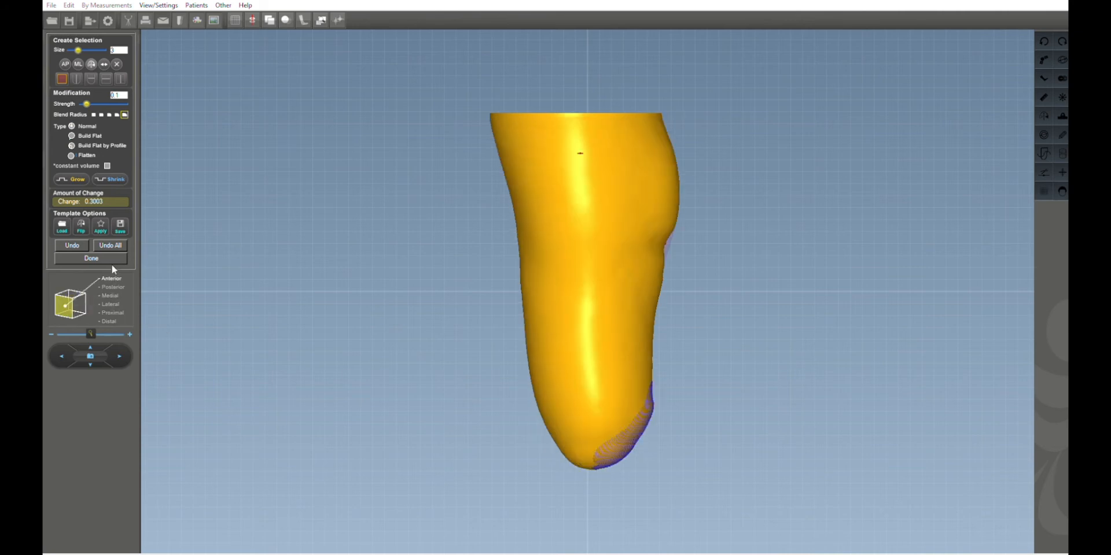
left_click(79, 176)
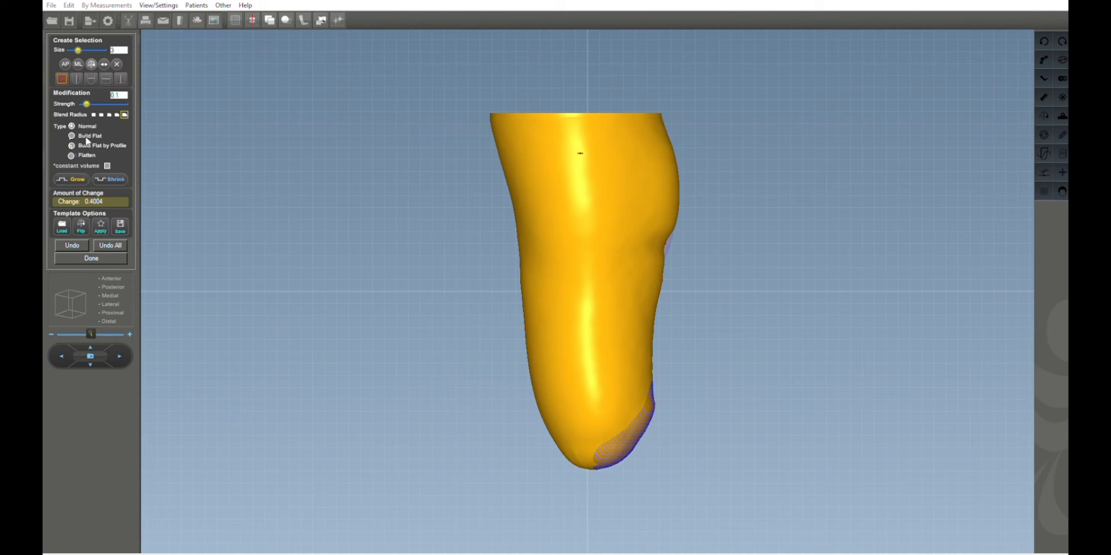
left_click(118, 62)
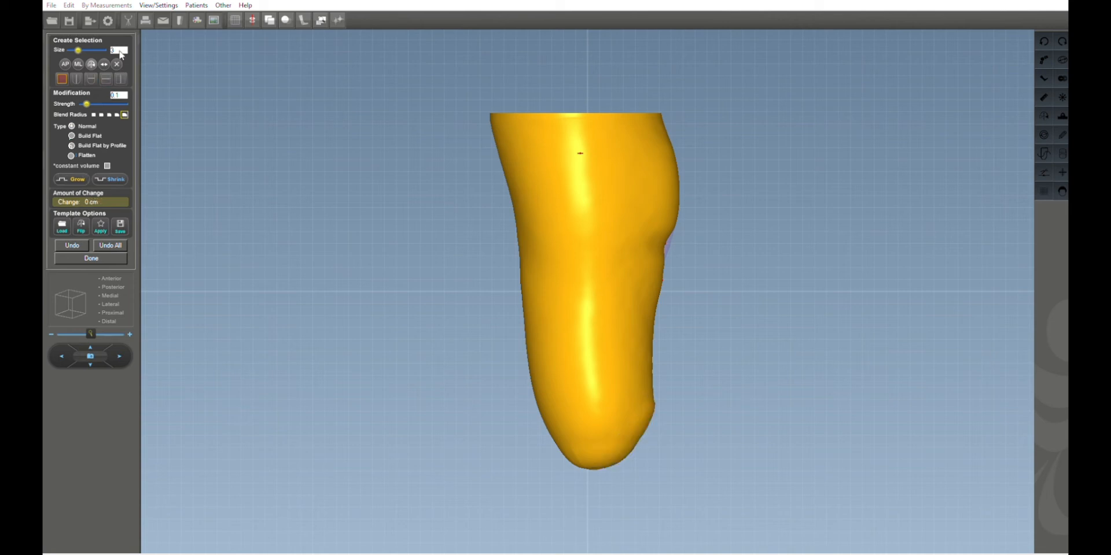
Check the posterior view, select the distal end again from the front, and grow it by 0.1.
left_click(110, 277)
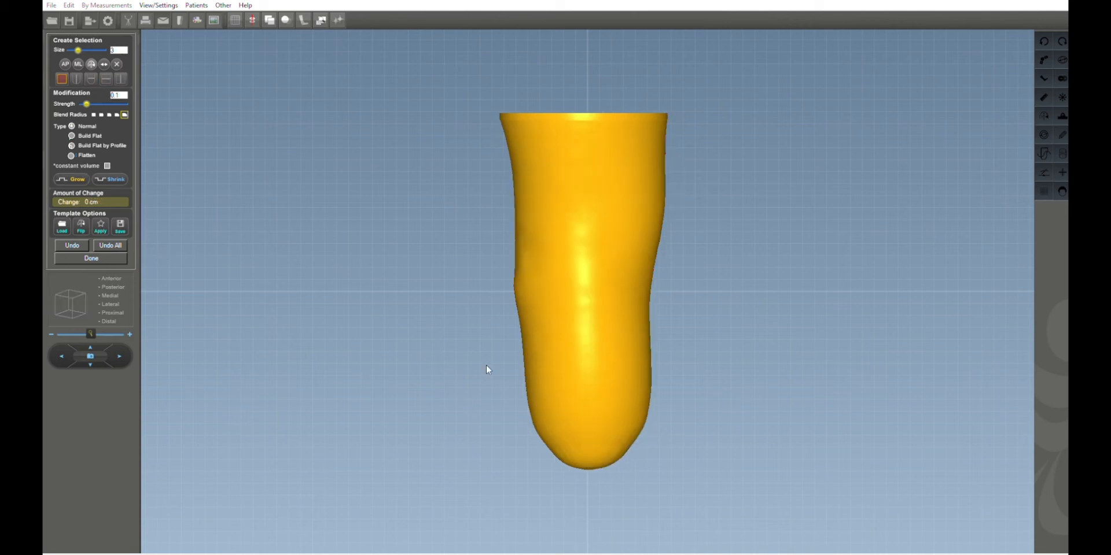
left_click(117, 268)
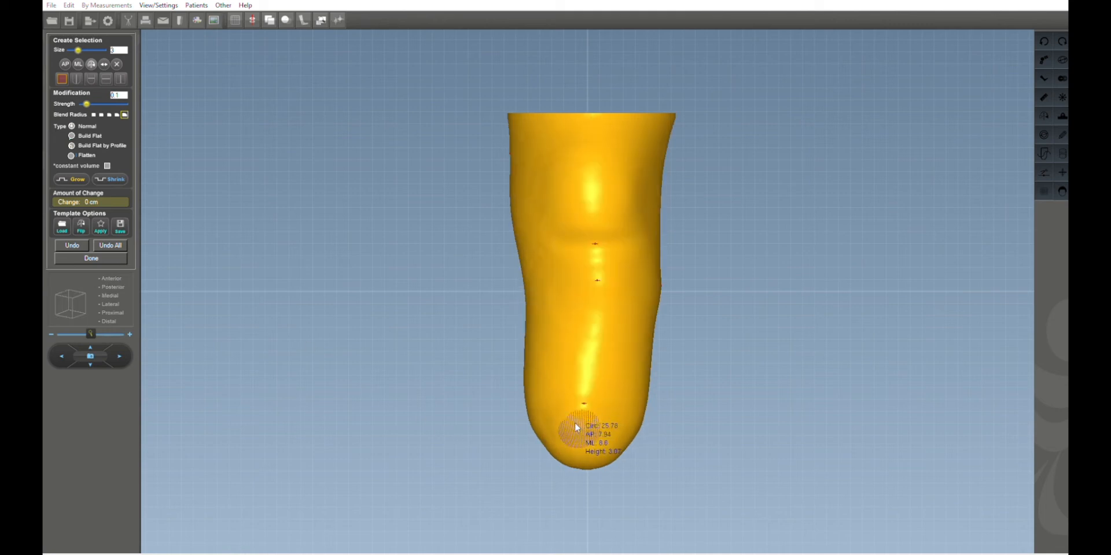
left_click(116, 283)
left_click(76, 176)
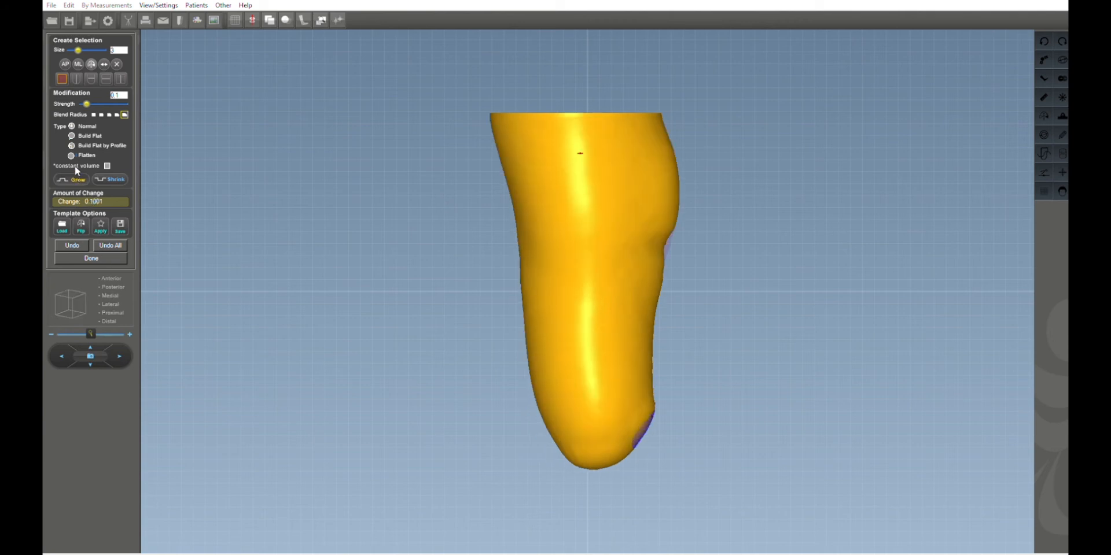
Grow the selected distal end in two more 0.1 increments and clear the selection.
left_click(80, 176)
left_click(75, 175)
left_click(117, 63)
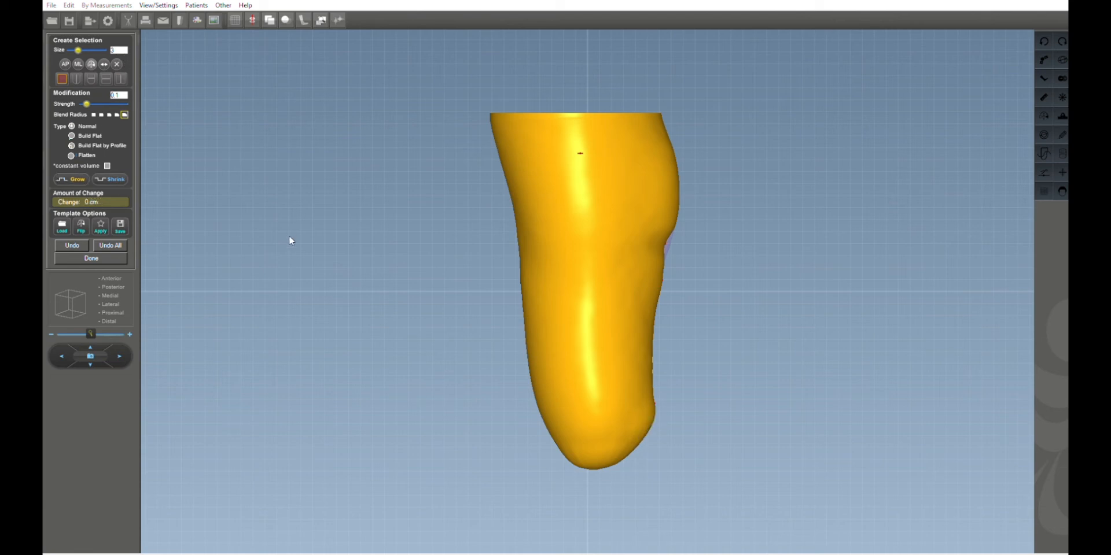
From the front view, set the brush size to 4, select an area on the medial side of the shin and shrink it.
left_click(112, 264)
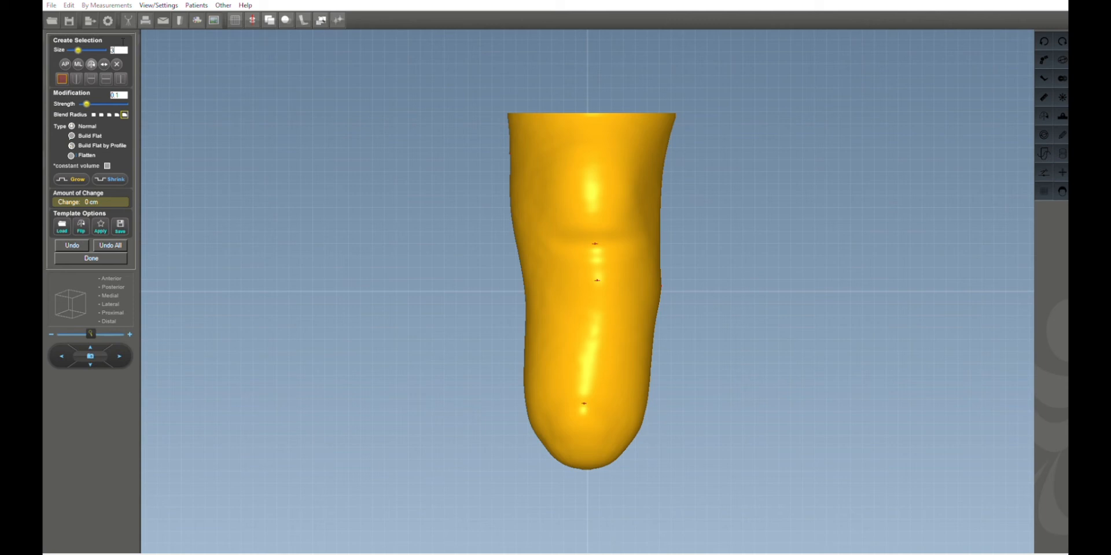
left_click_drag(123, 42, 117, 42)
type("4")
mouse_move(561, 285)
left_click_drag(558, 329, 553, 373)
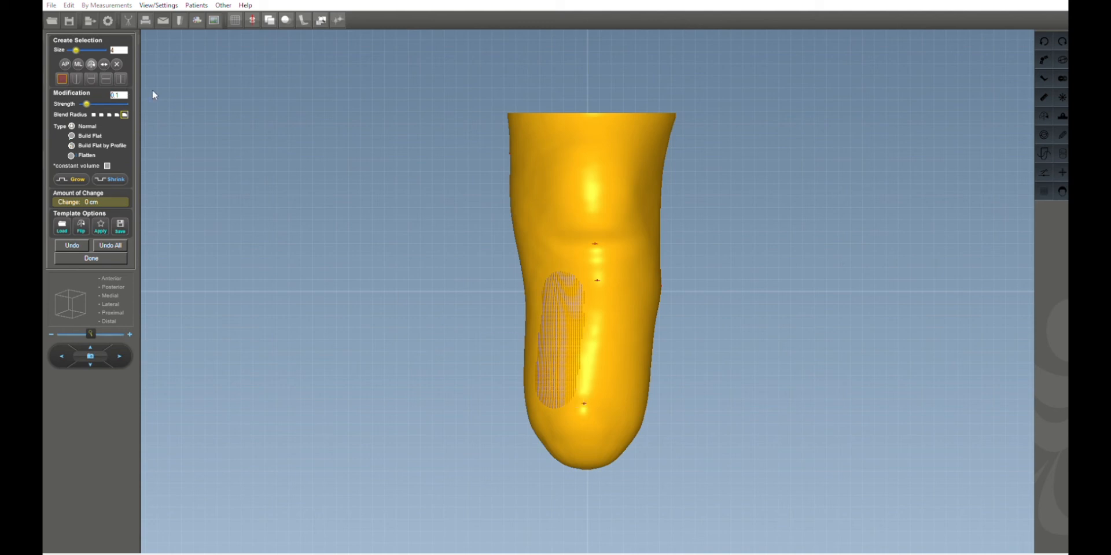
left_click(113, 179)
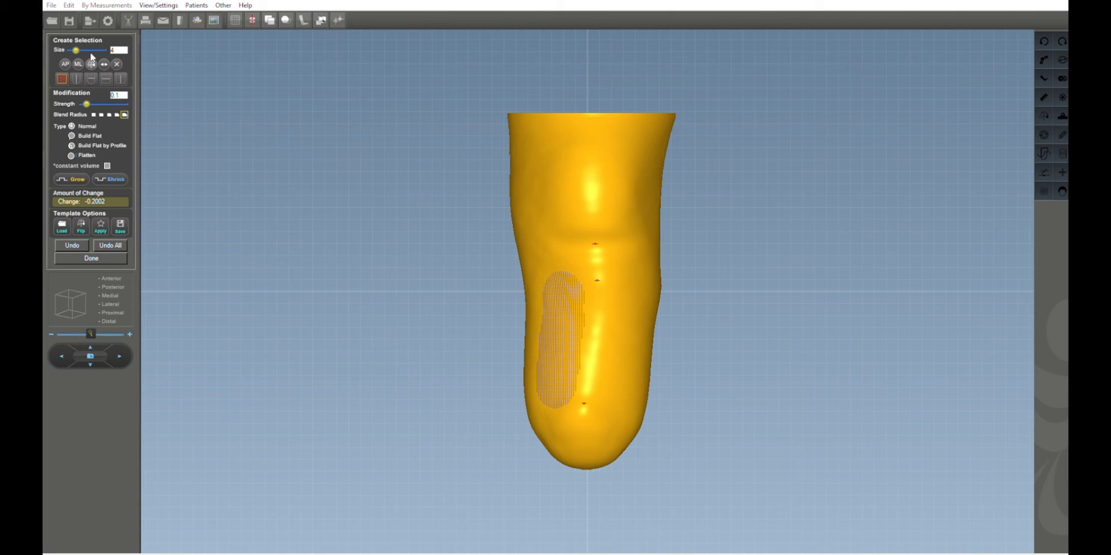
Mirror the selection to the lateral side of the shin, shrink it, and clear the selection.
left_click(91, 61)
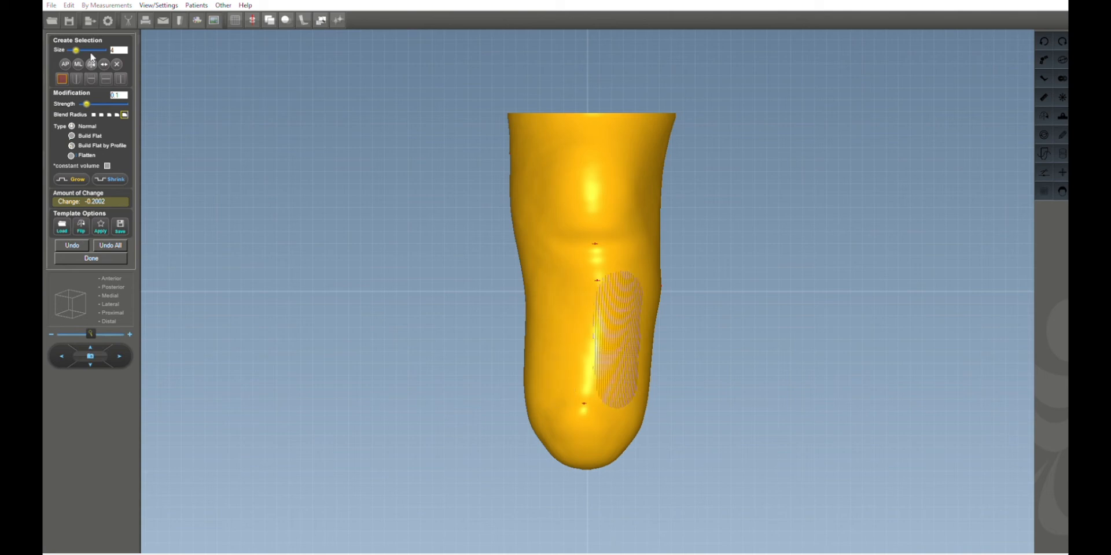
left_click(90, 62)
left_click(91, 61)
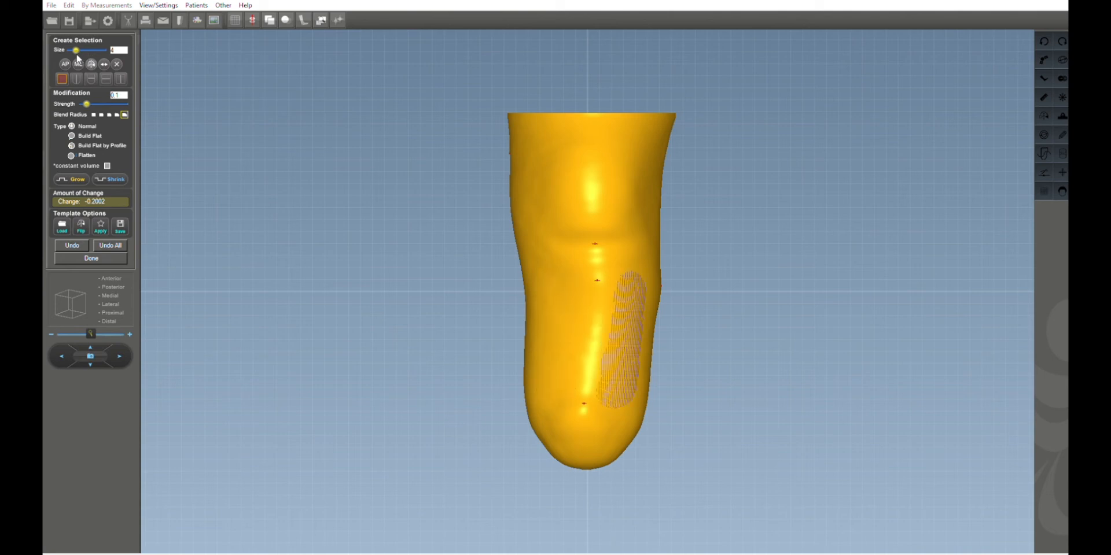
left_click(106, 177)
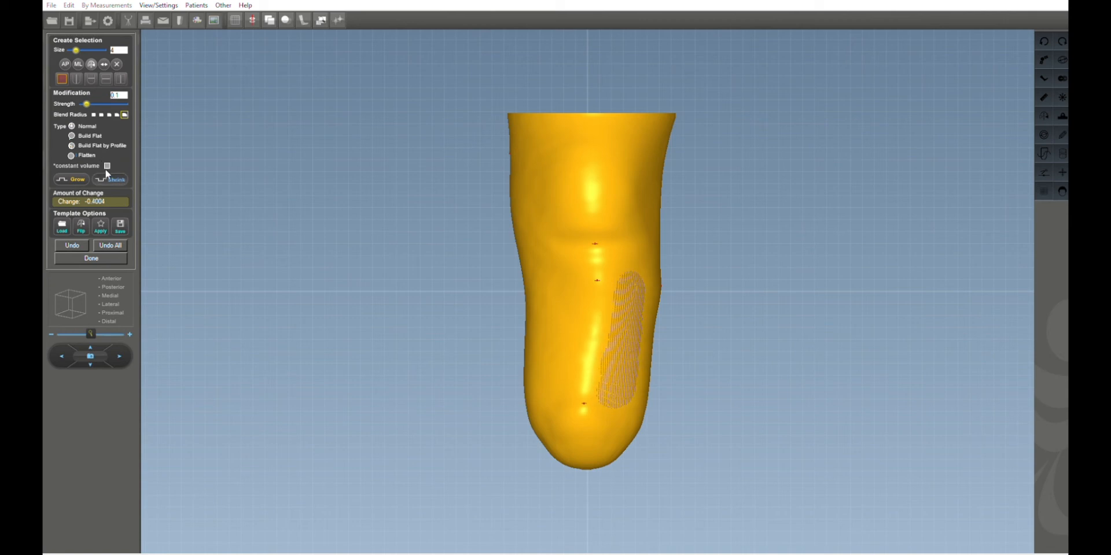
left_click(117, 63)
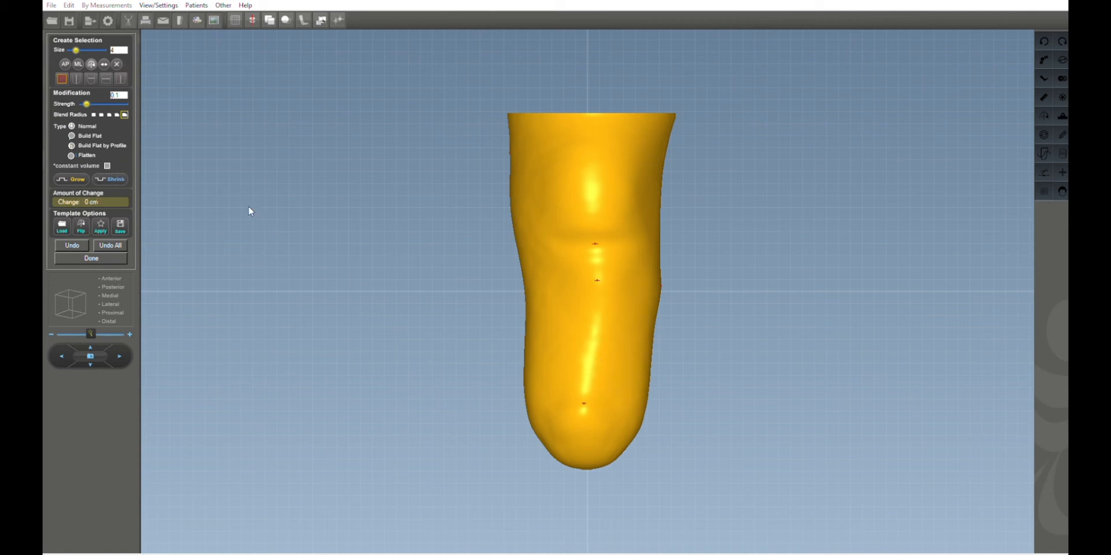
From the side view, set the brush size to 24, select a large posterior area, shrink it in several steps and clear the selection.
left_click(102, 289)
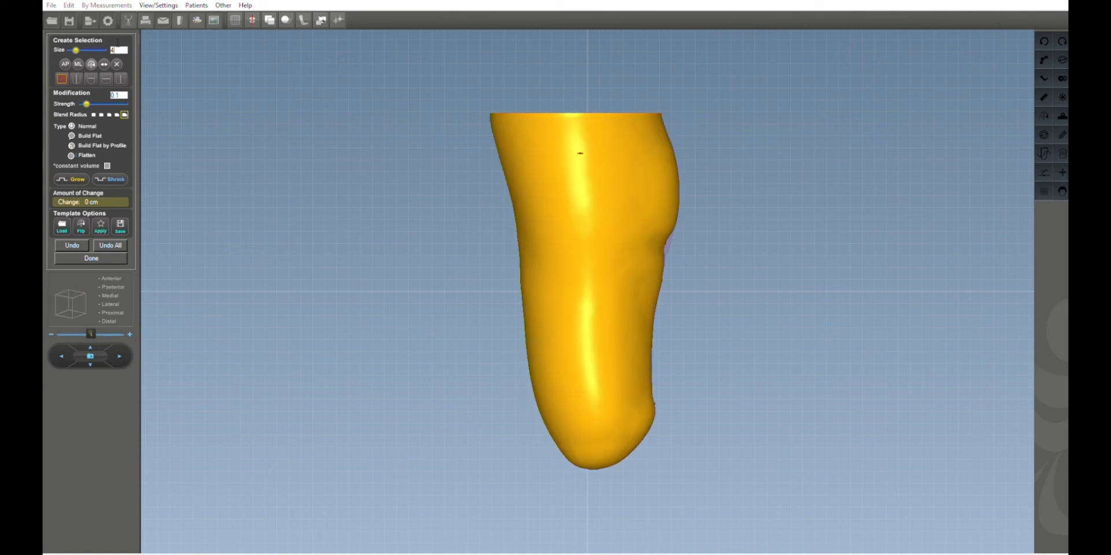
left_click_drag(117, 43, 100, 40)
left_click(587, 278)
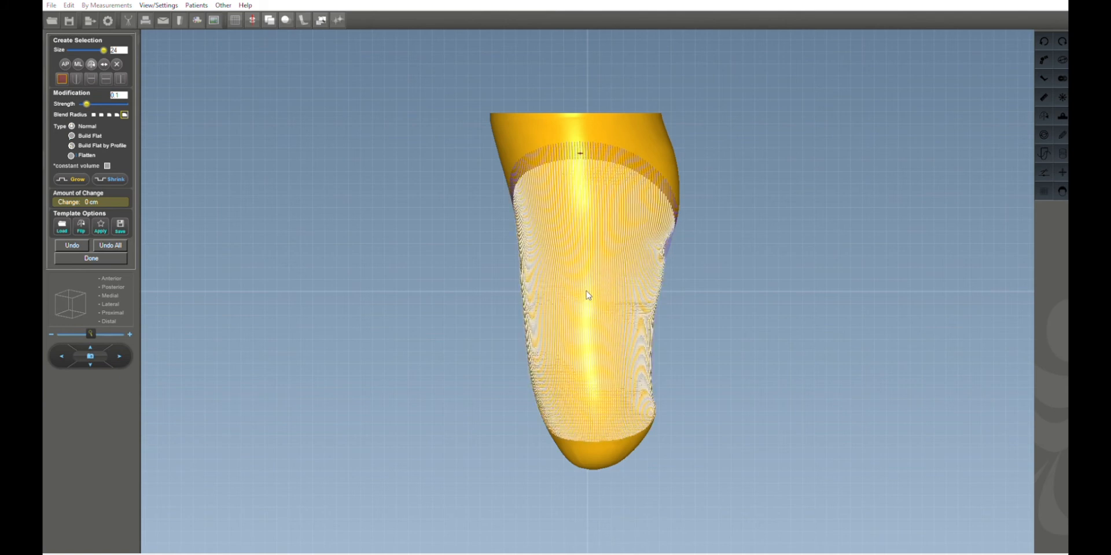
right_click(585, 291)
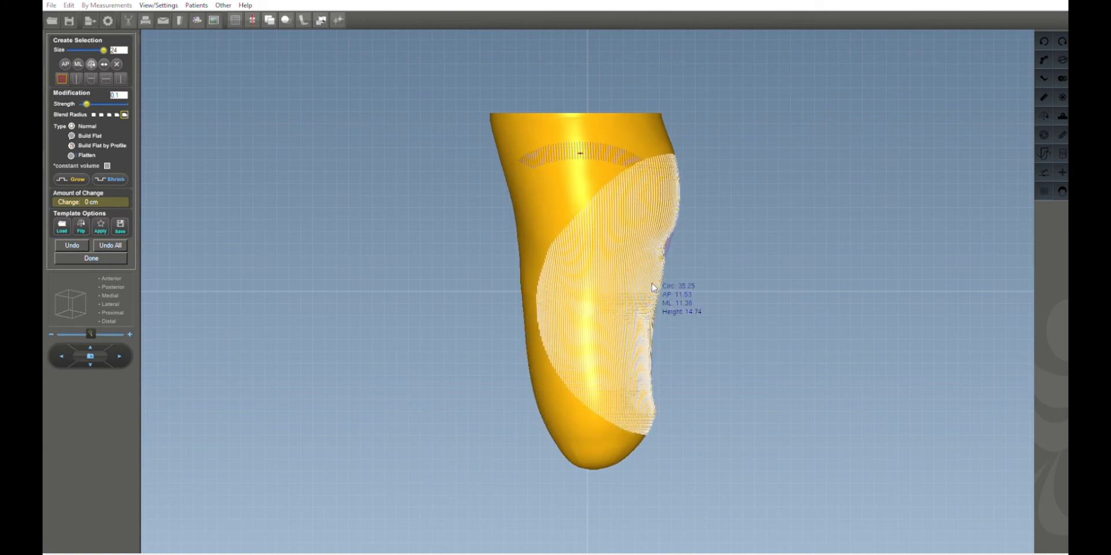
left_click(117, 274)
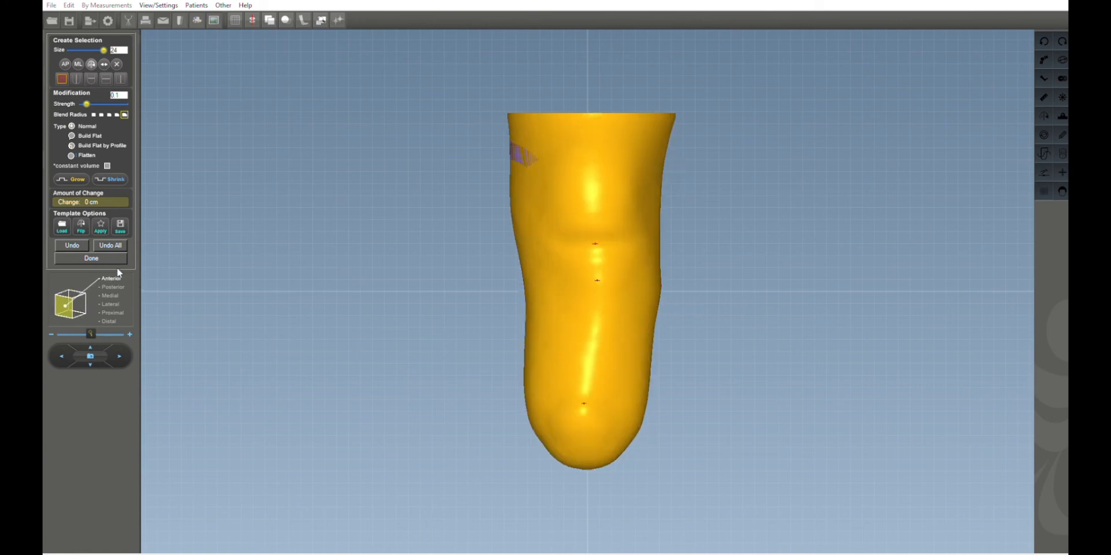
left_click(117, 169)
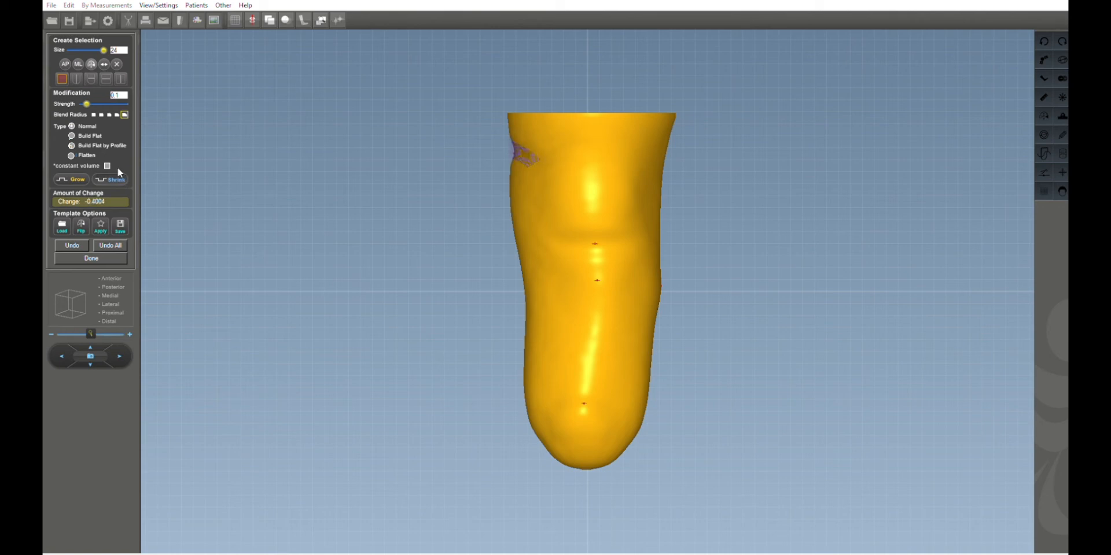
left_click(117, 168)
left_click(91, 59)
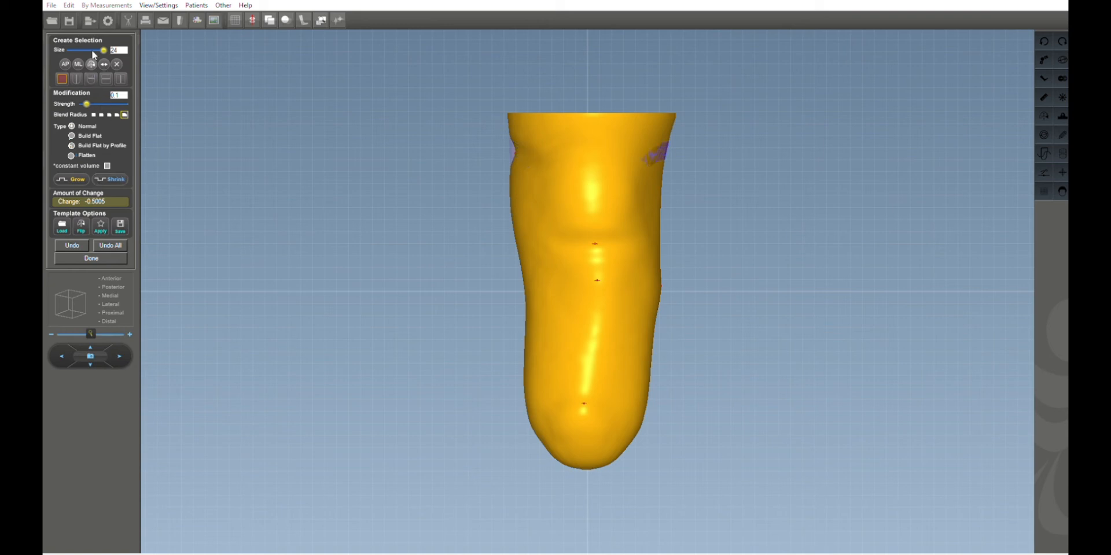
left_click(119, 178)
left_click(118, 179)
left_click(117, 176)
left_click(117, 176)
left_click(117, 64)
Rotate the limb, set the brush size to 2, select a small area at mid-height and grow it in three 0.1 increments.
left_click_drag(267, 181, 155, 165)
left_click(125, 48)
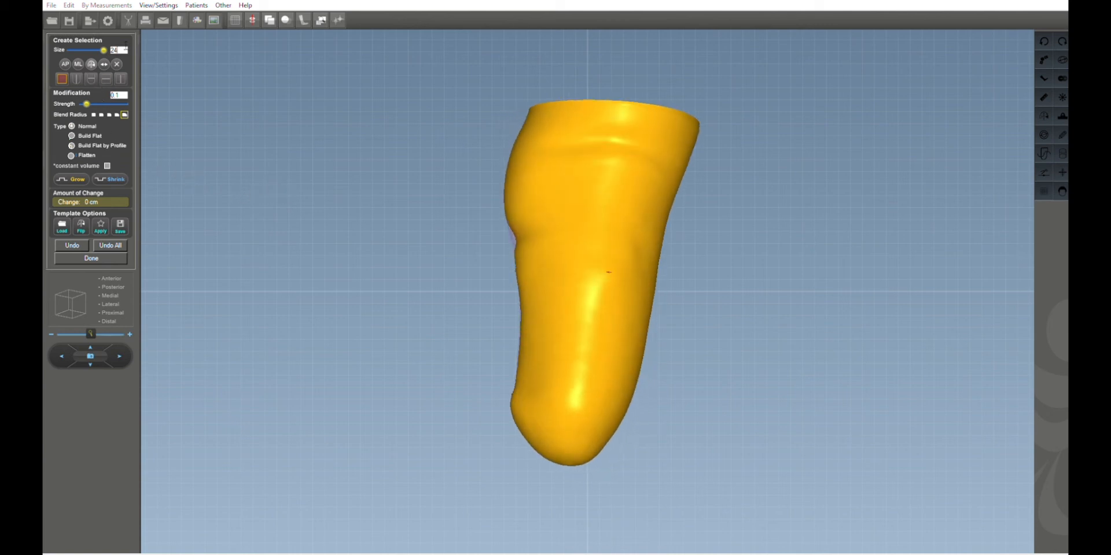
key("BackSpace")
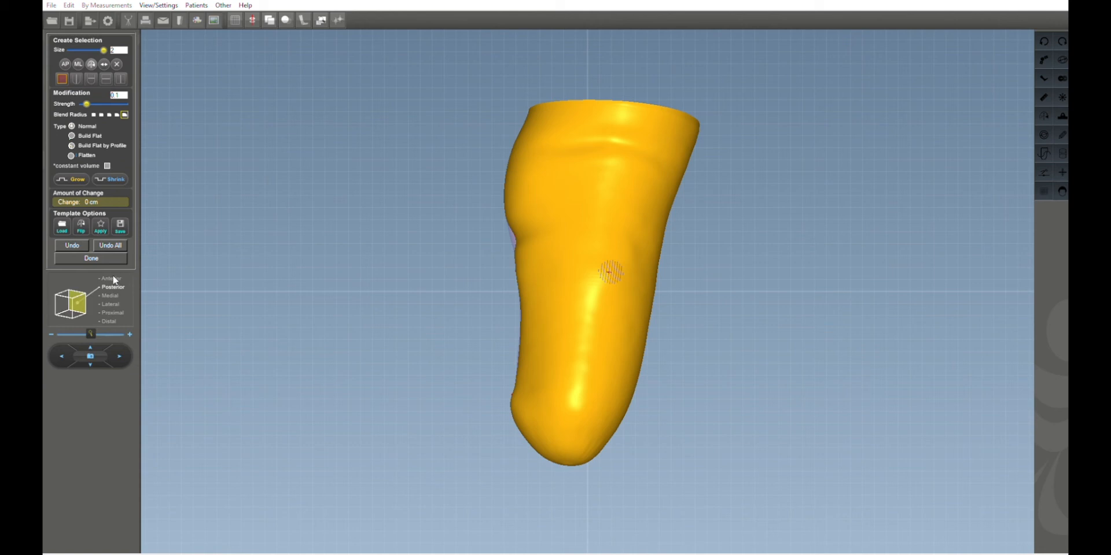
left_click(77, 174)
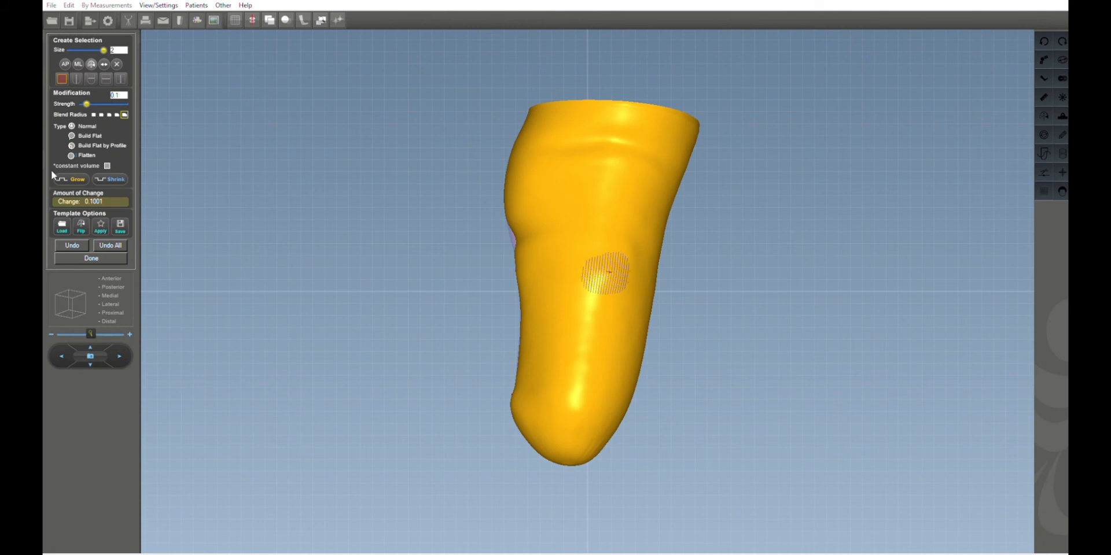
left_click(74, 177)
mouse_move(615, 281)
left_mouse_down()
mouse_move(635, 250)
mouse_move(610, 245)
mouse_move(628, 243)
mouse_move(638, 268)
mouse_move(608, 275)
mouse_move(588, 265)
mouse_move(595, 256)
left_mouse_up()
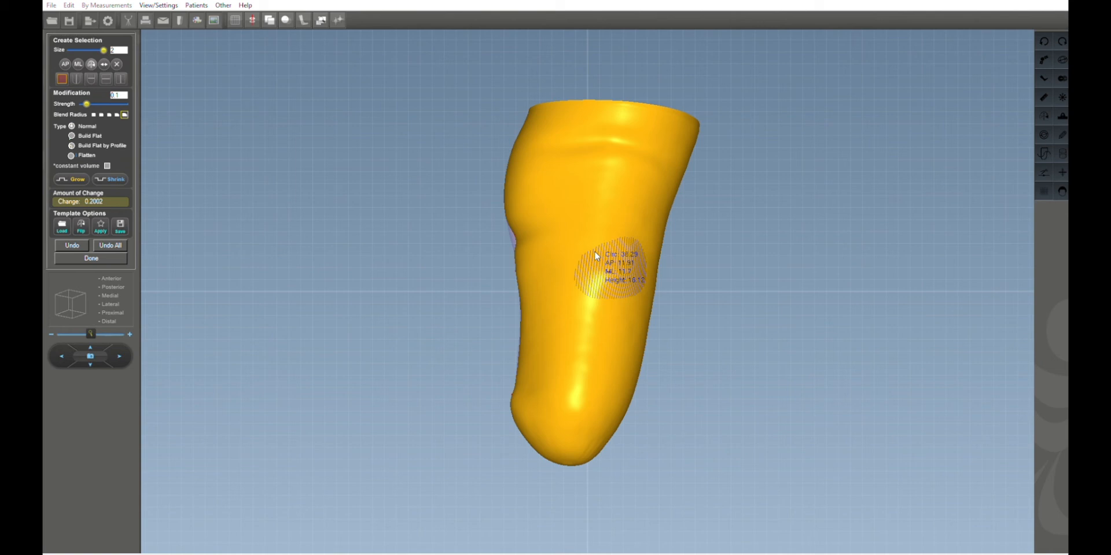
left_click(69, 178)
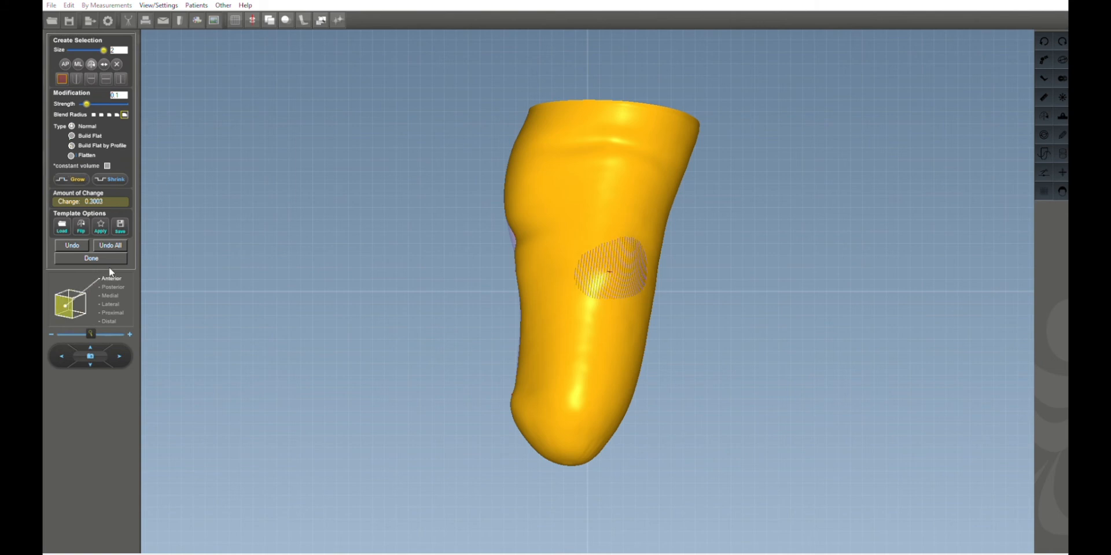
From the lateral view, extend the grown selection, grow it by another 0.1 and clear the selection.
left_click(110, 270)
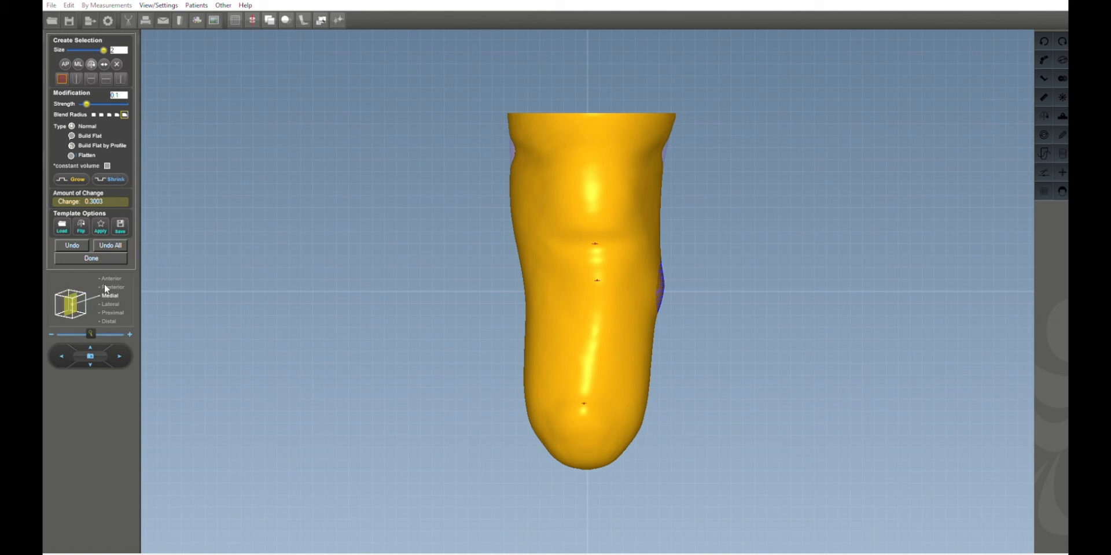
left_click(110, 304)
mouse_move(630, 293)
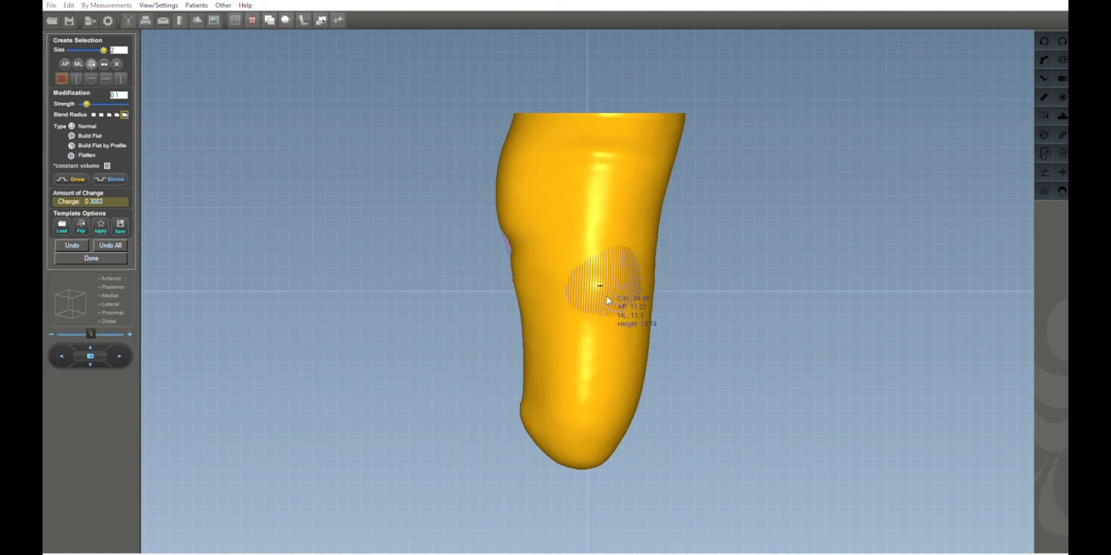
left_click(575, 283)
left_click(631, 276)
left_click(74, 177)
left_click(117, 61)
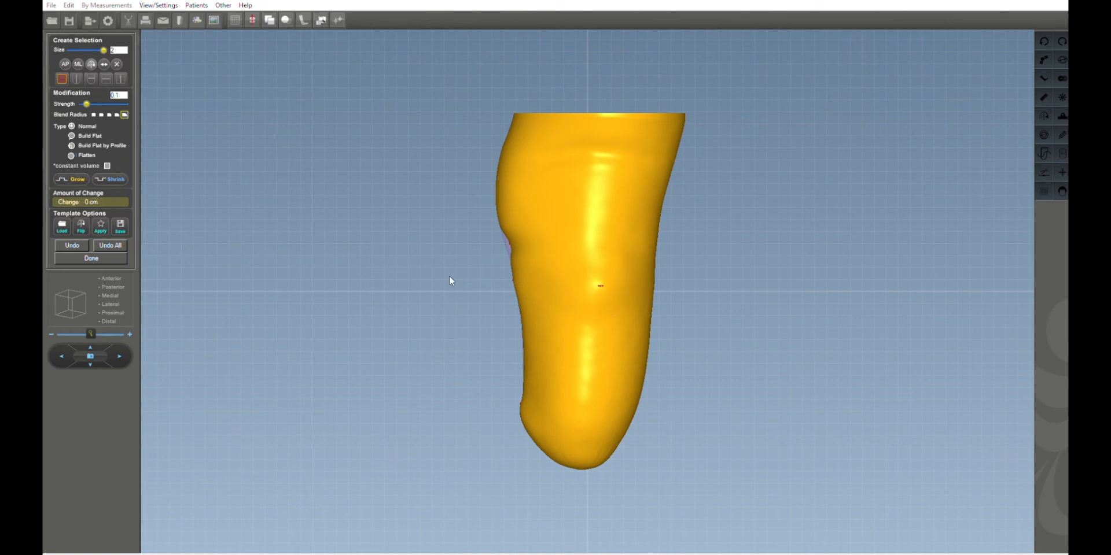
Select a small area just above and behind it, grow it in two 0.1 increments, clear the selection and finish the modification.
left_click(632, 265)
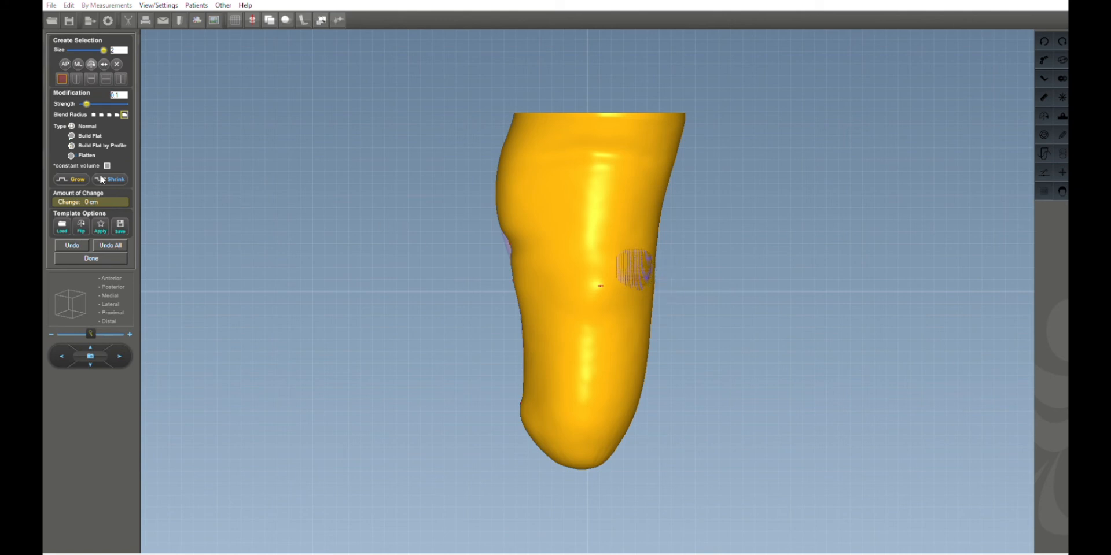
left_click(74, 174)
left_click(73, 177)
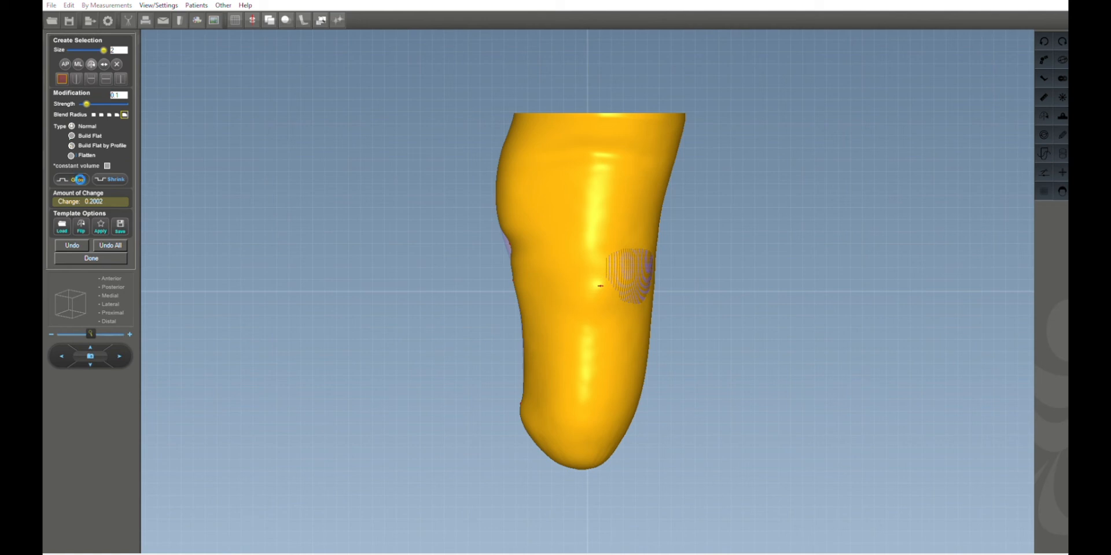
left_click(118, 64)
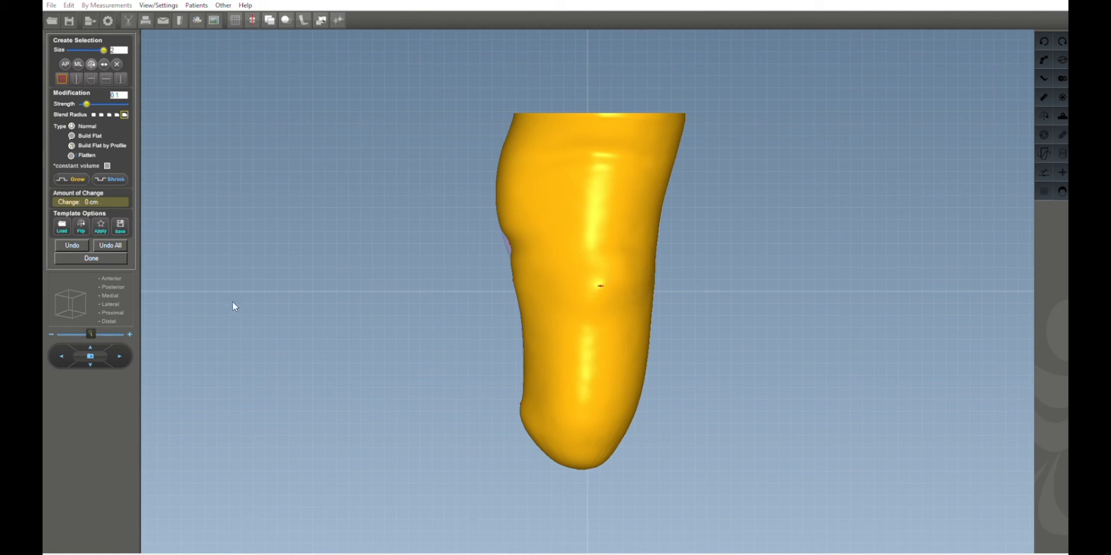
left_click(113, 258)
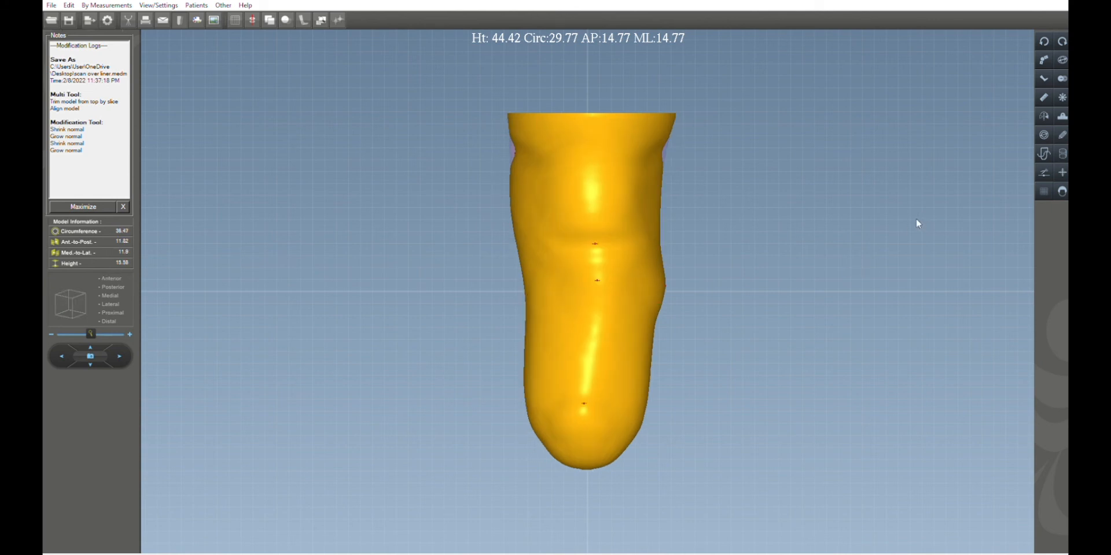
Apply a full ply reduction of -7 percent to the model with the Ply tool.
mouse_move(917, 223)
left_mouse_down()
mouse_move(912, 297)
mouse_move(931, 224)
left_mouse_up()
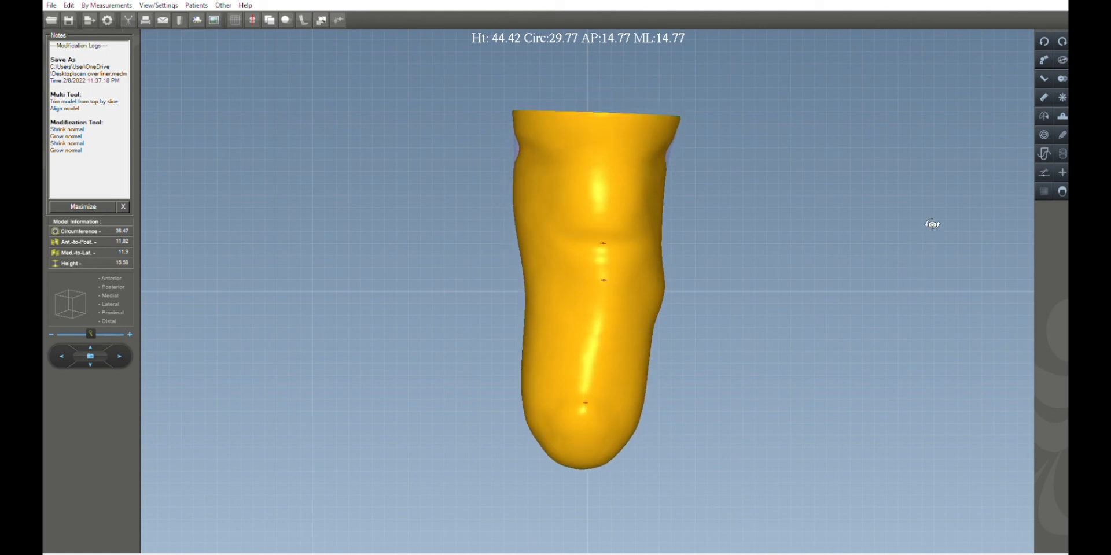
left_click(1044, 128)
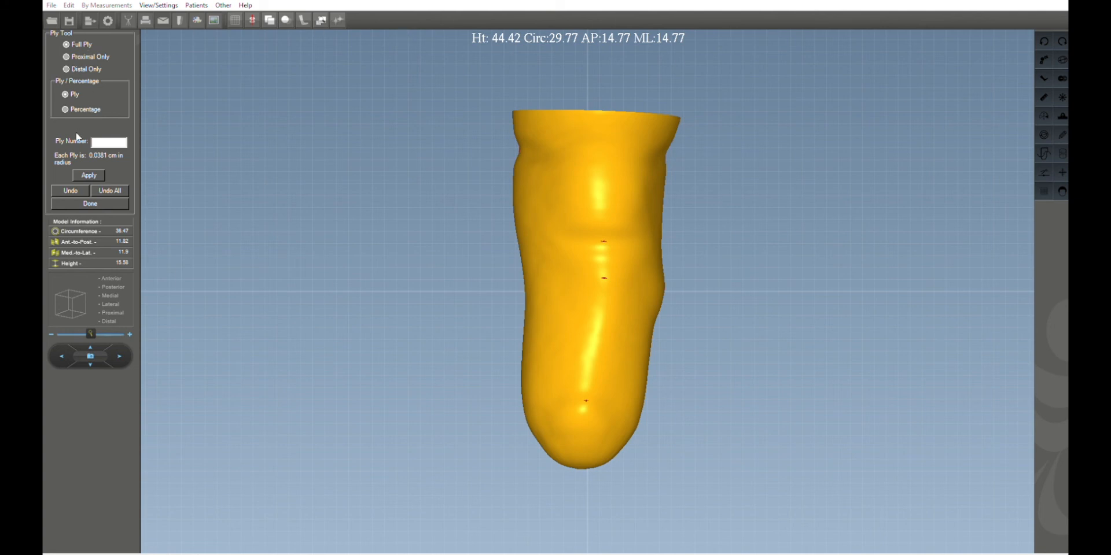
left_click(66, 108)
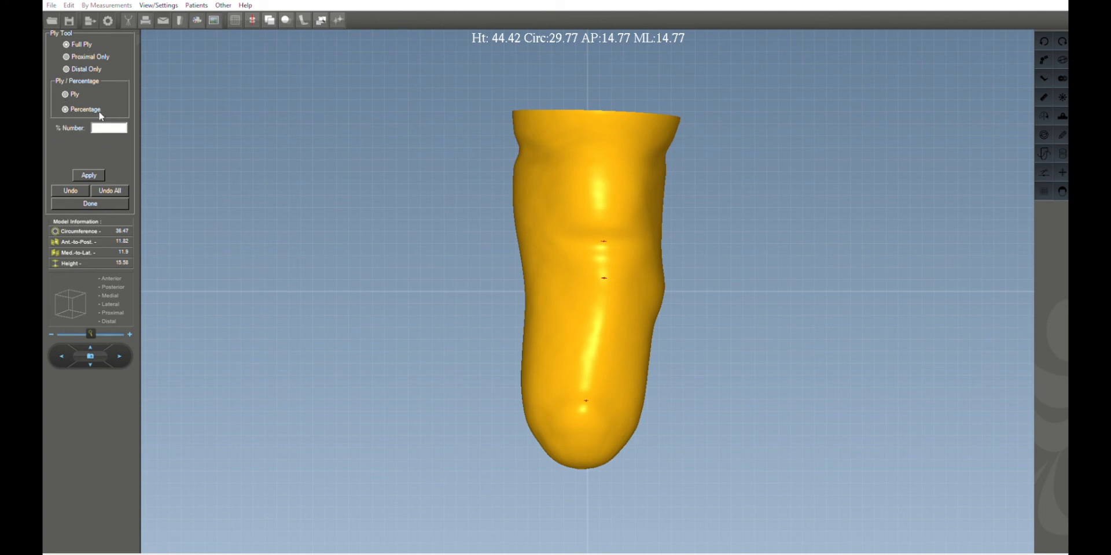
type("-7")
left_click(89, 175)
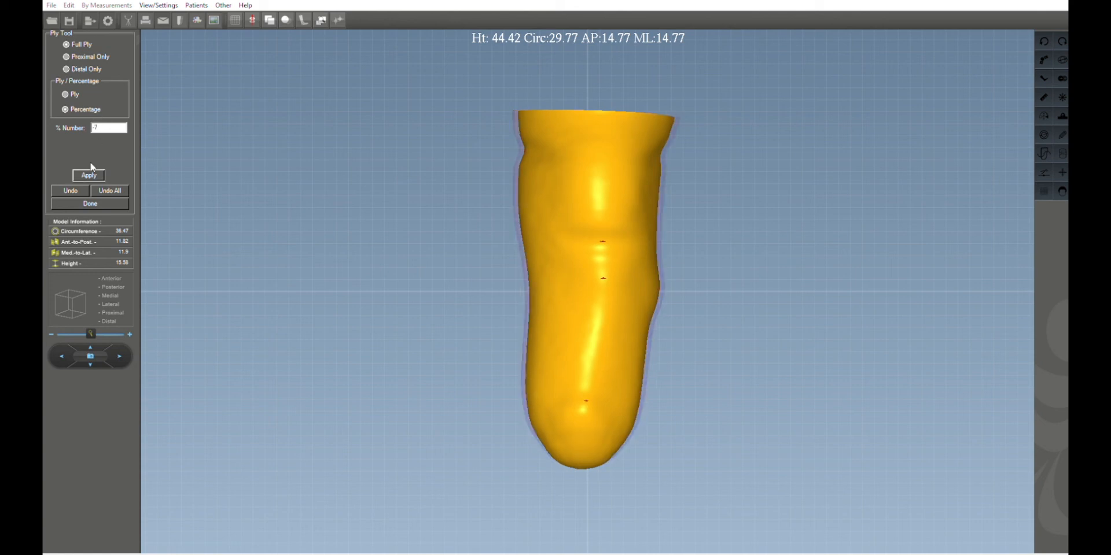
left_click(87, 203)
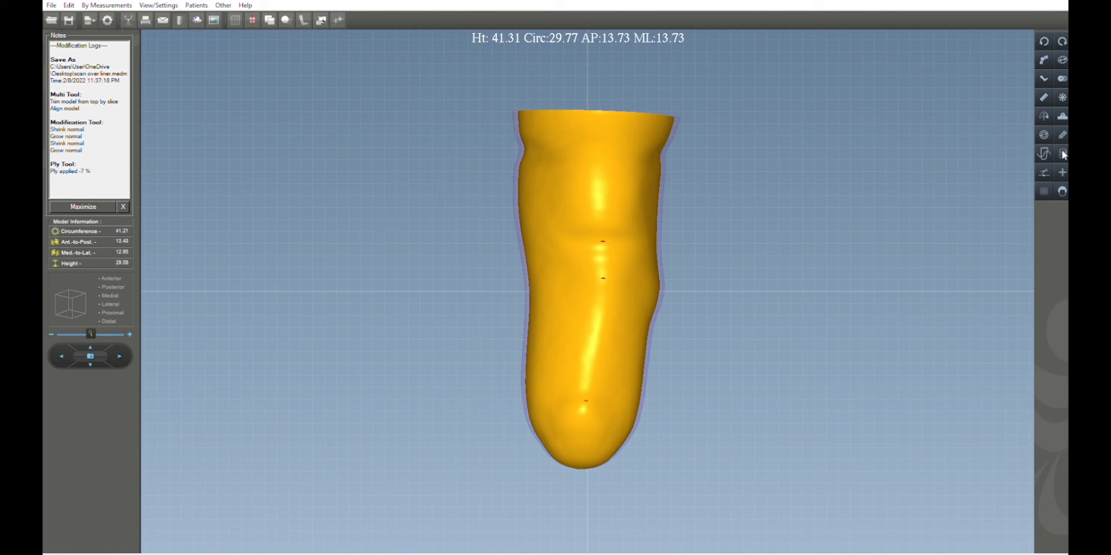
Open the Modification tool, switch between standard views, set the brush size to 16 and select the upper portion of the limb.
left_click(1063, 119)
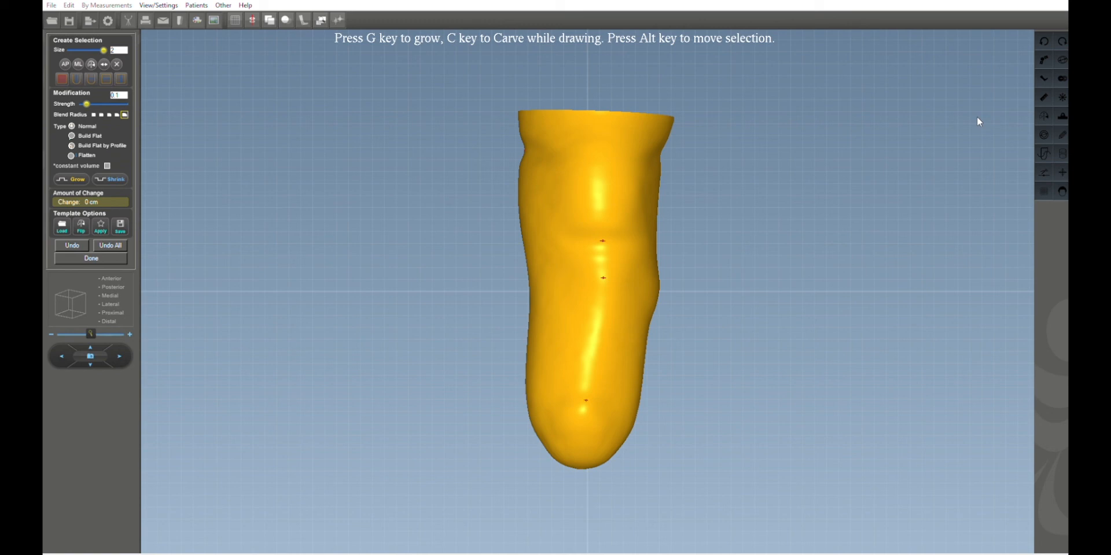
left_click(114, 295)
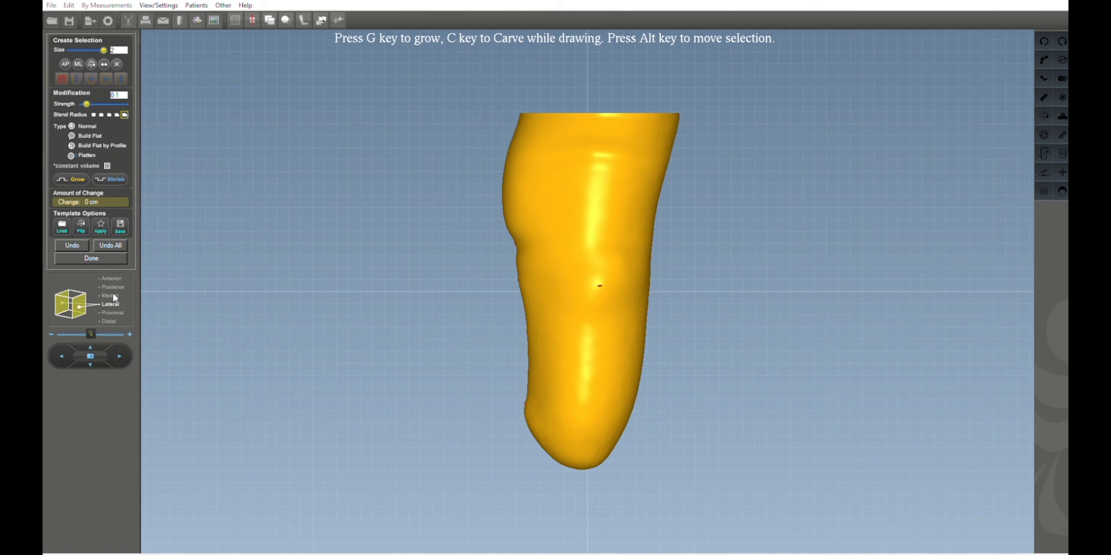
left_click(113, 279)
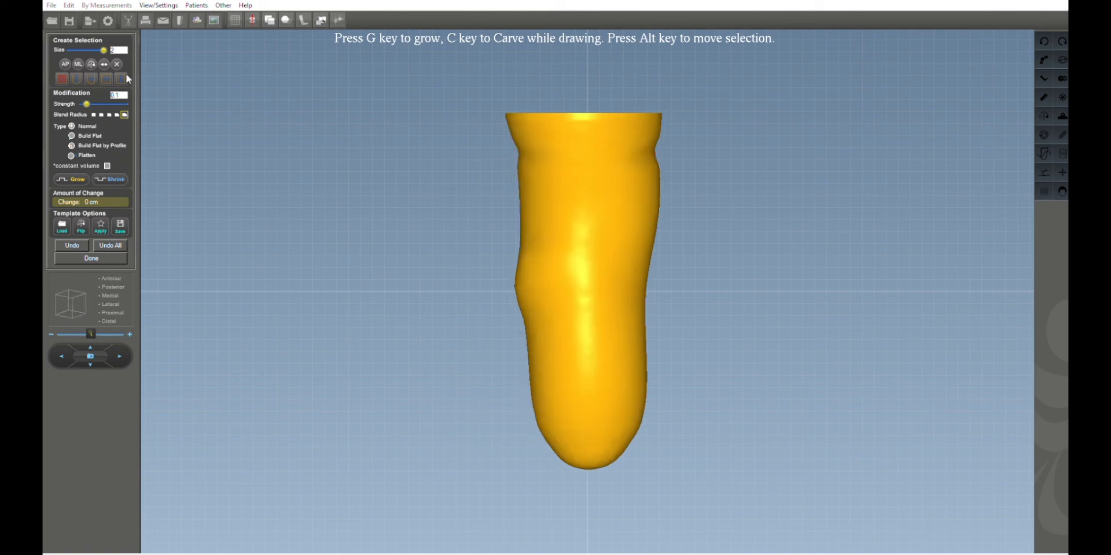
left_click_drag(125, 49, 110, 48)
type("16")
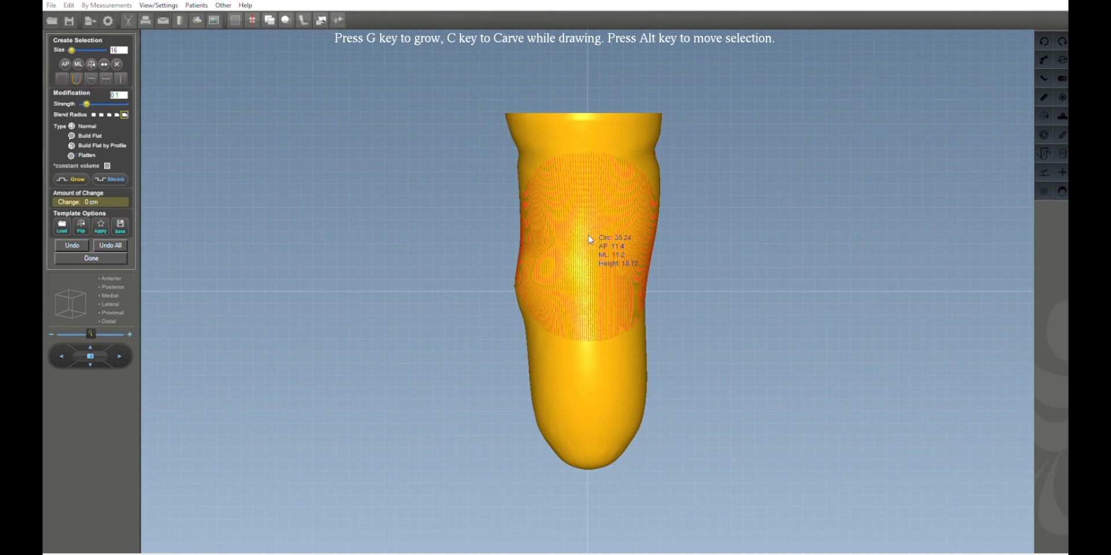
mouse_move(589, 237)
left_mouse_down()
mouse_move(582, 168)
mouse_move(585, 185)
left_mouse_up()
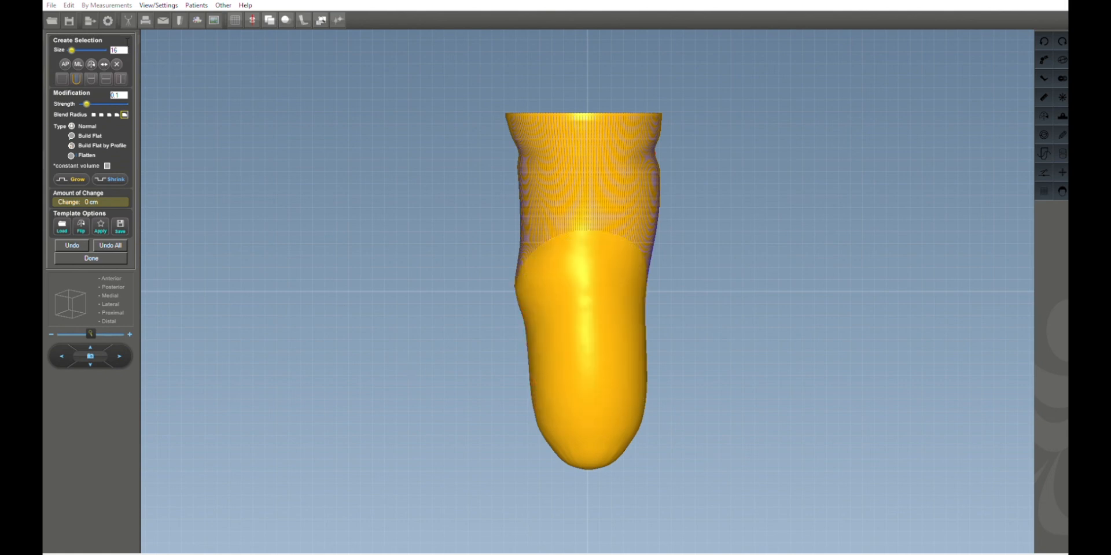
Set the brush size to 5 and refine the upper selection while rotating around the limb and checking anterior and lateral views.
left_click_drag(123, 50, 108, 49)
type("5")
left_click_drag(326, 154, 423, 159)
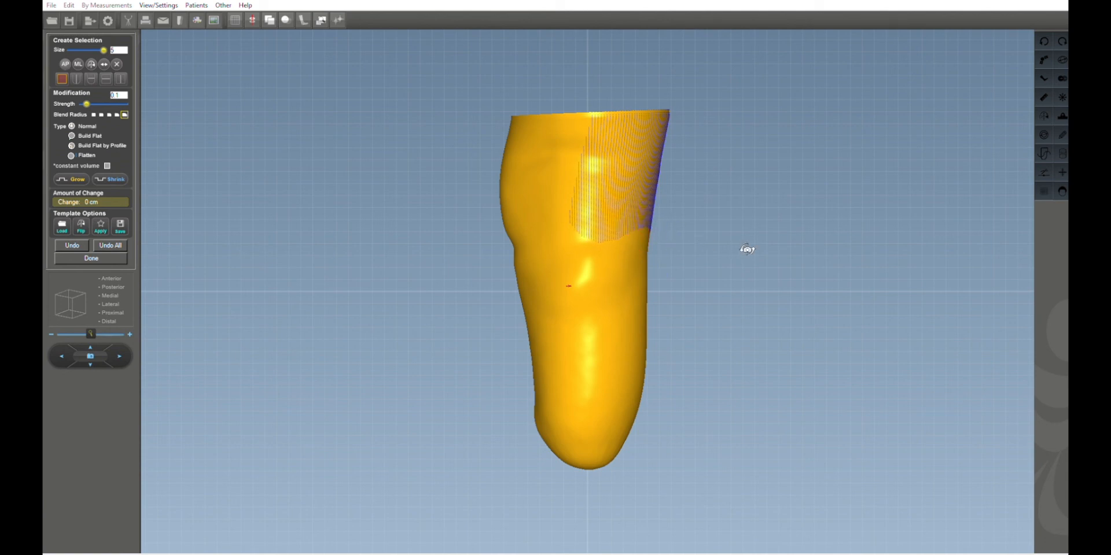
left_click_drag(747, 250, 583, 231)
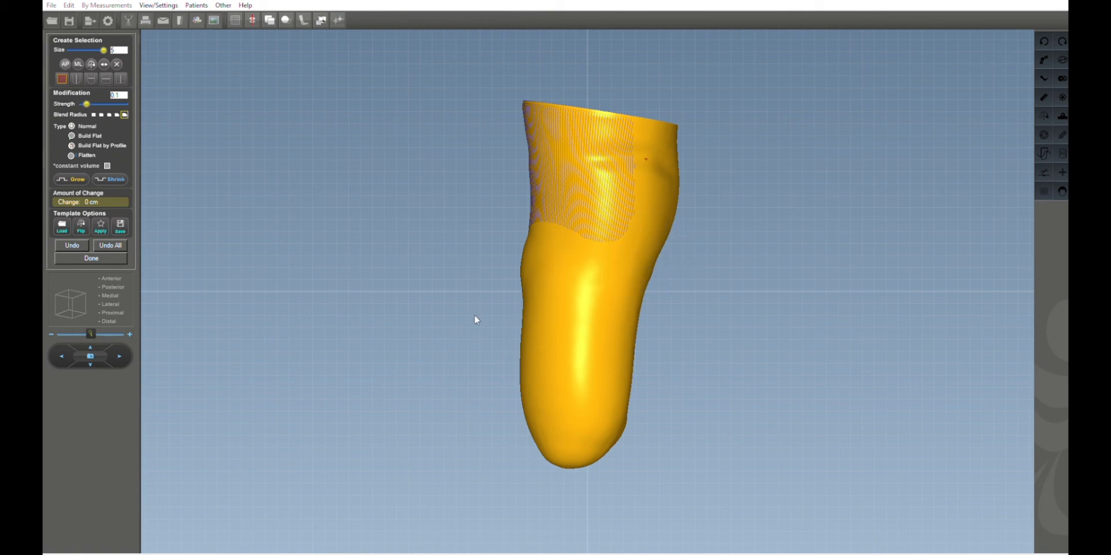
left_click(122, 276)
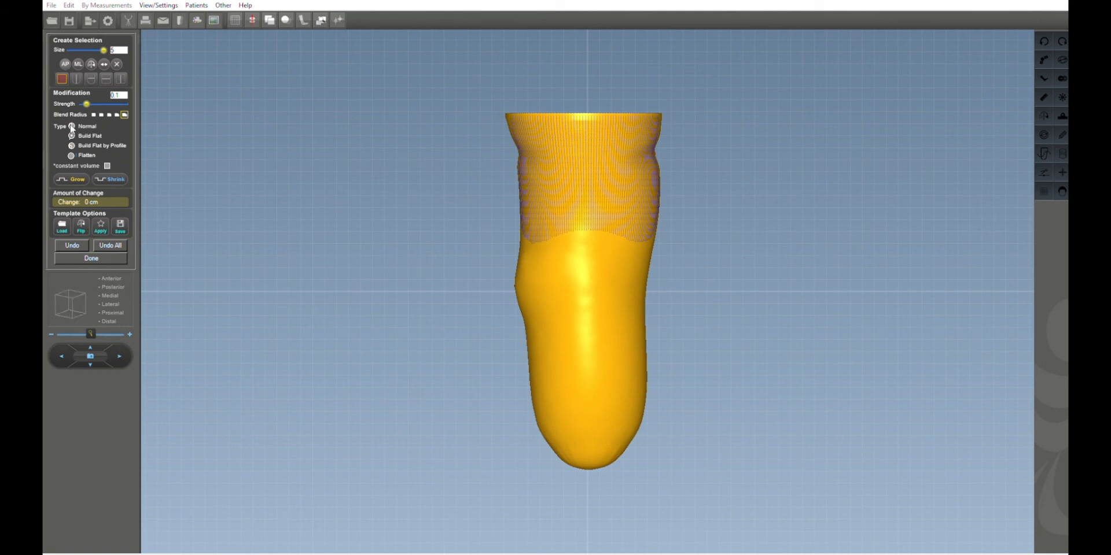
left_click(112, 285)
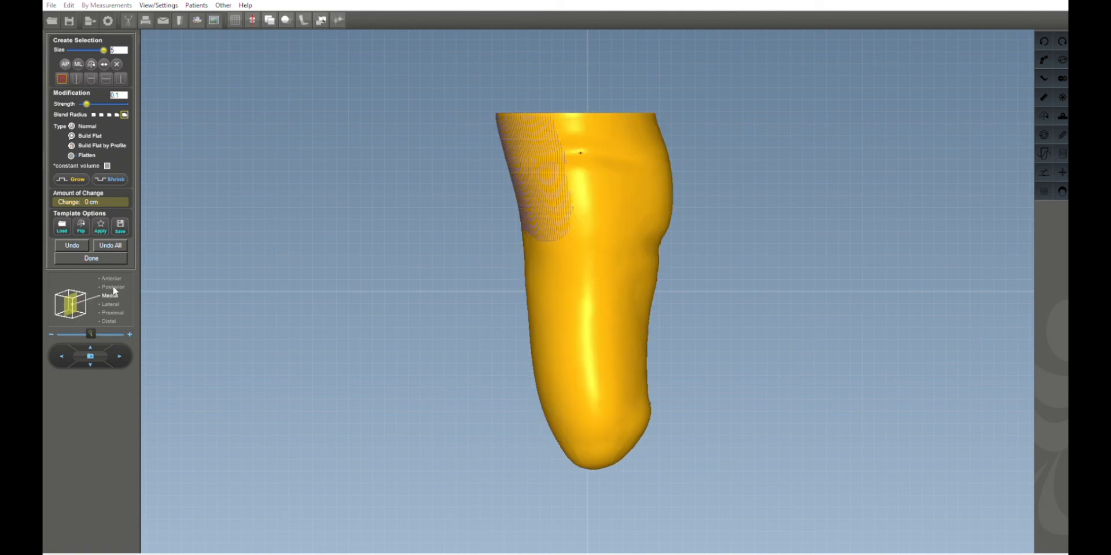
Grow the selected upper posterior area in three 0.1 increments and finish the modification.
left_click(79, 174)
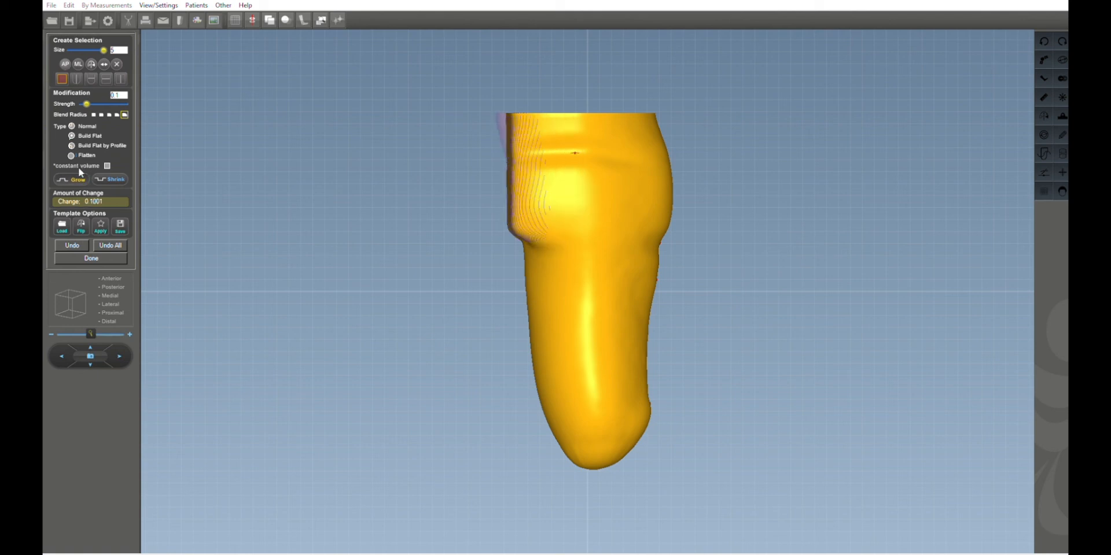
left_click(79, 174)
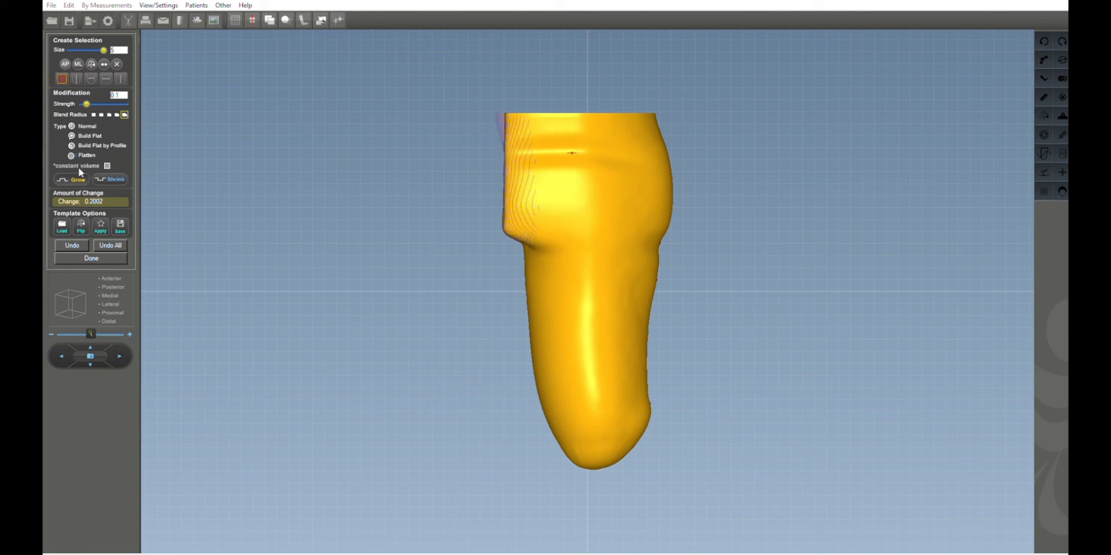
left_click(80, 174)
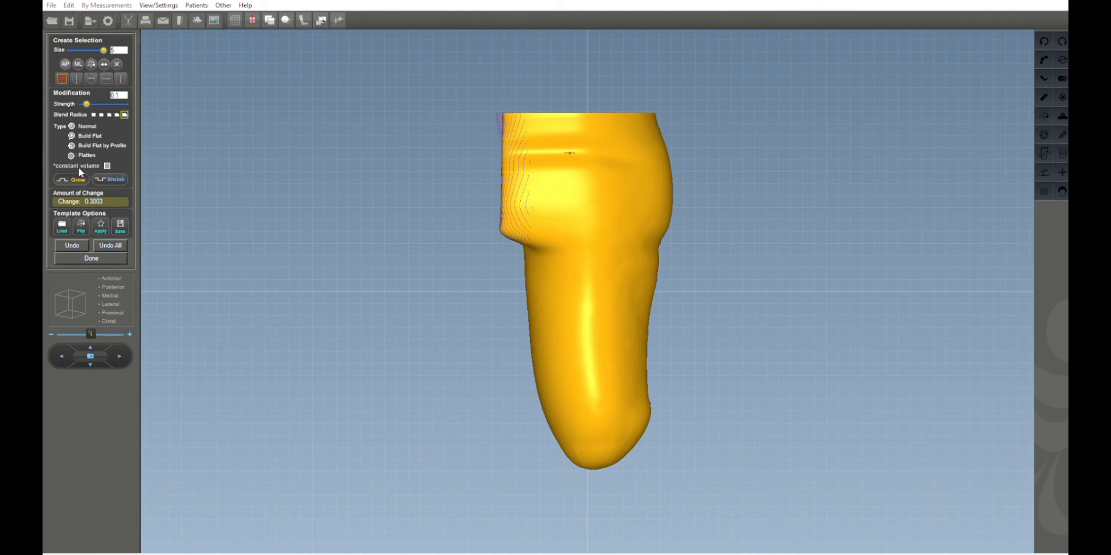
left_click(102, 254)
Rotate the limb, apply Fill Area smoothing near the modified area, switch to Blend Area mode and return to the anterior view.
left_click_drag(307, 272, 421, 208)
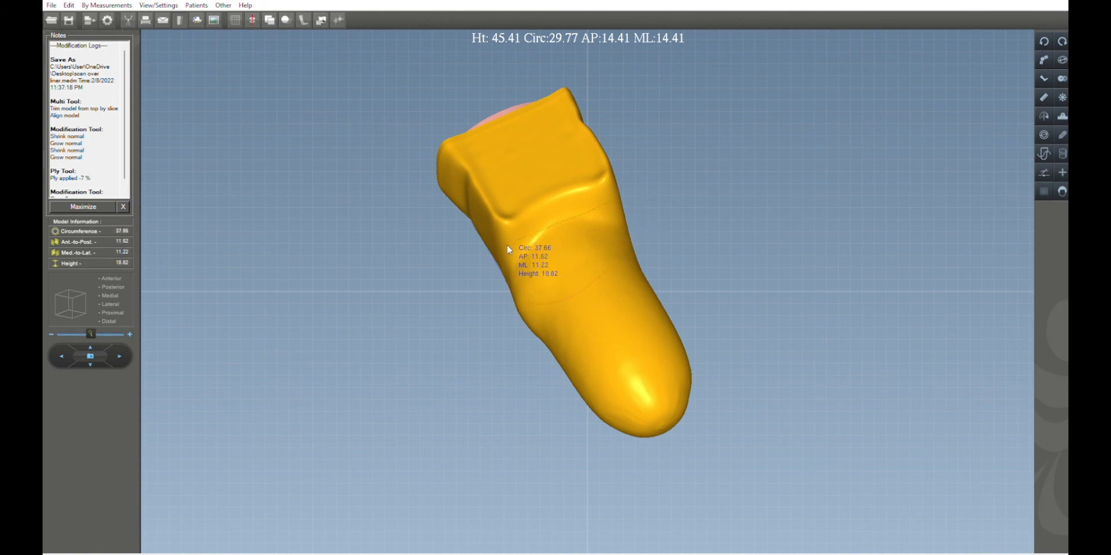
key("f")
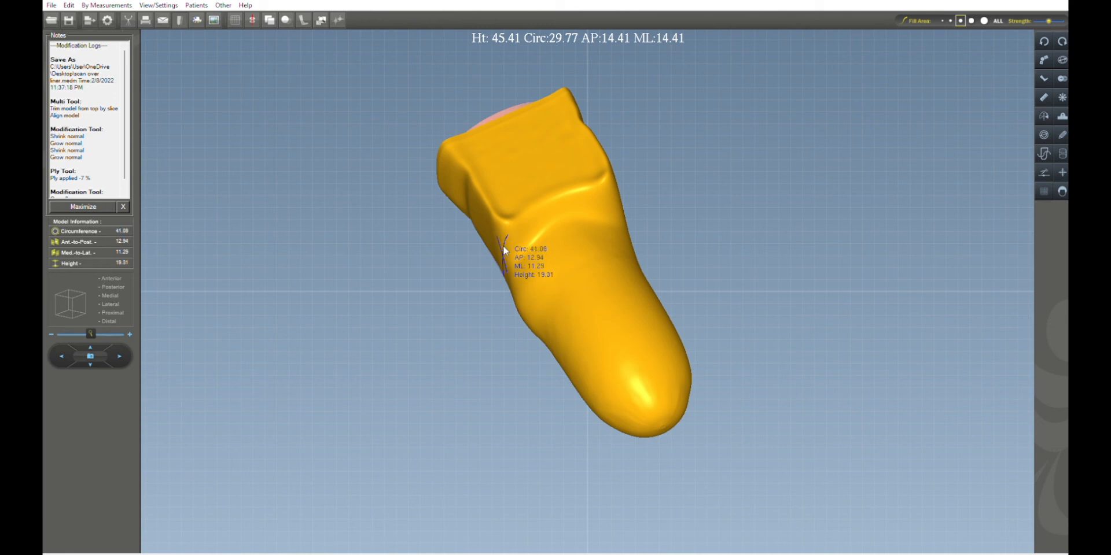
left_click(522, 247)
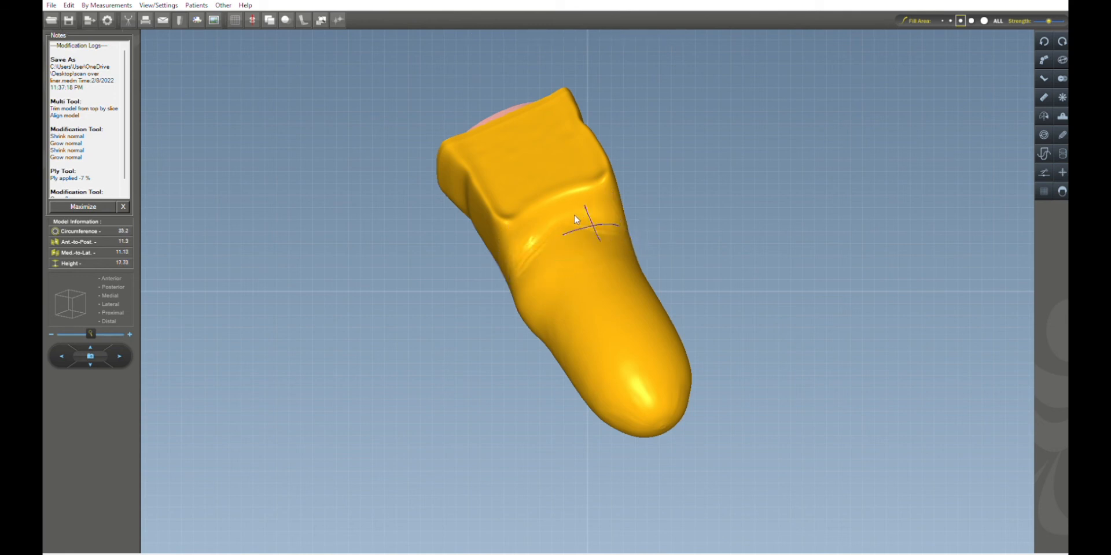
key("b")
mouse_move(598, 287)
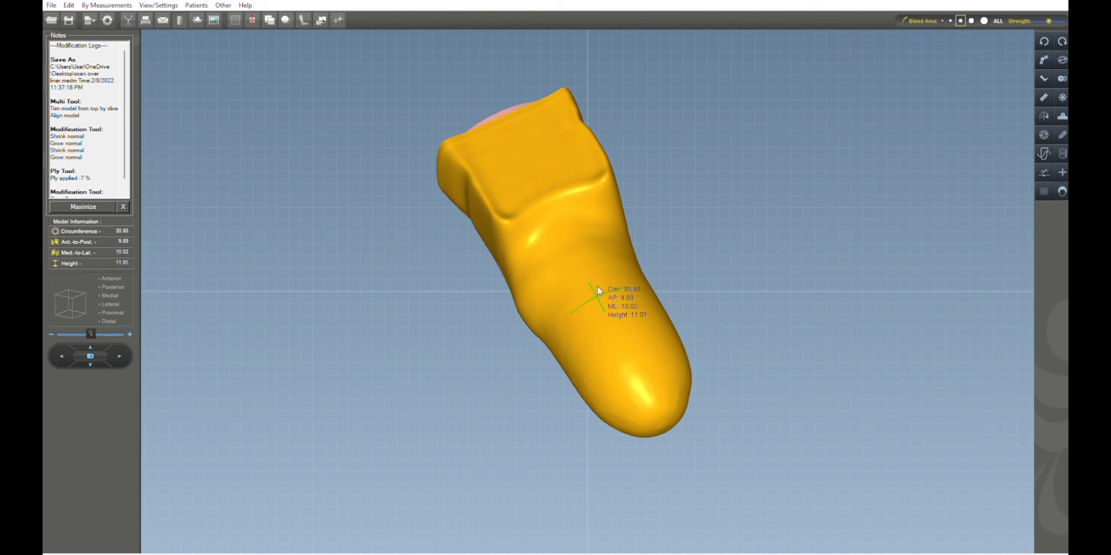
left_click(111, 279)
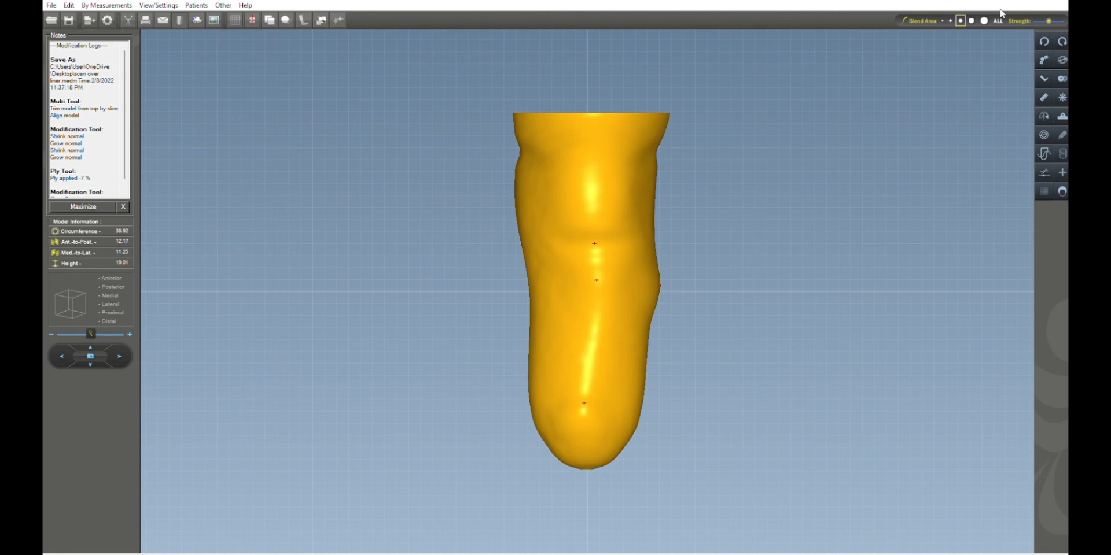
left_click(798, 123)
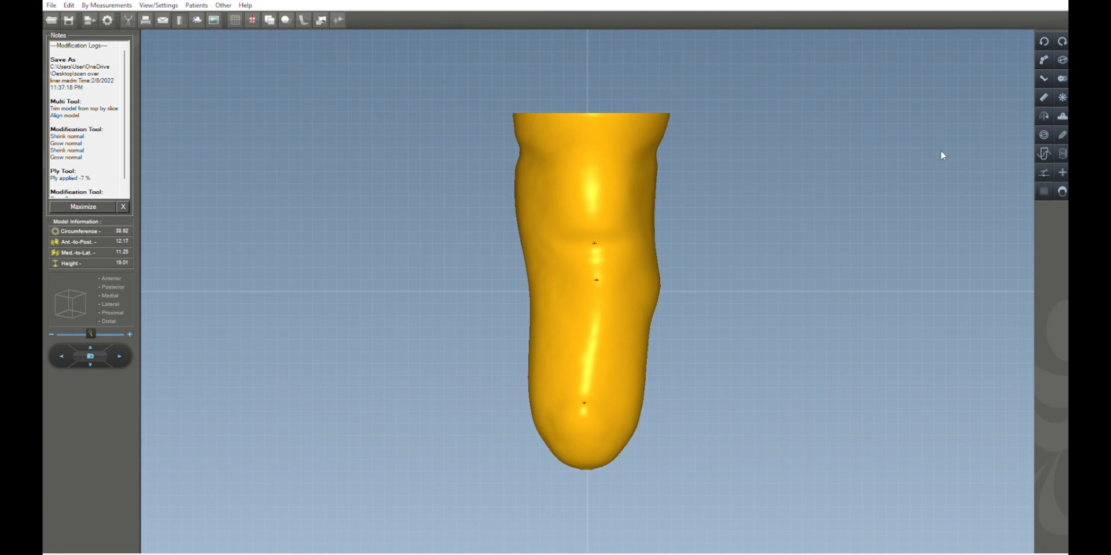
Open the Cylindrical Adapter tool, set the diameter to 5 and height to 0, and apply it.
left_click(1063, 137)
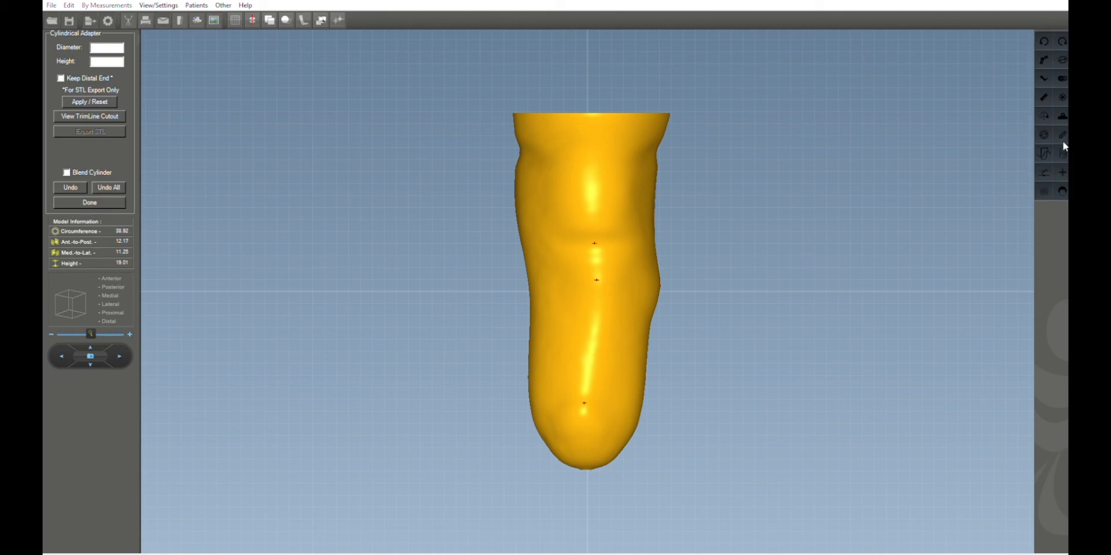
left_click(117, 44)
type("5")
left_click(118, 58)
type("0")
left_click(103, 97)
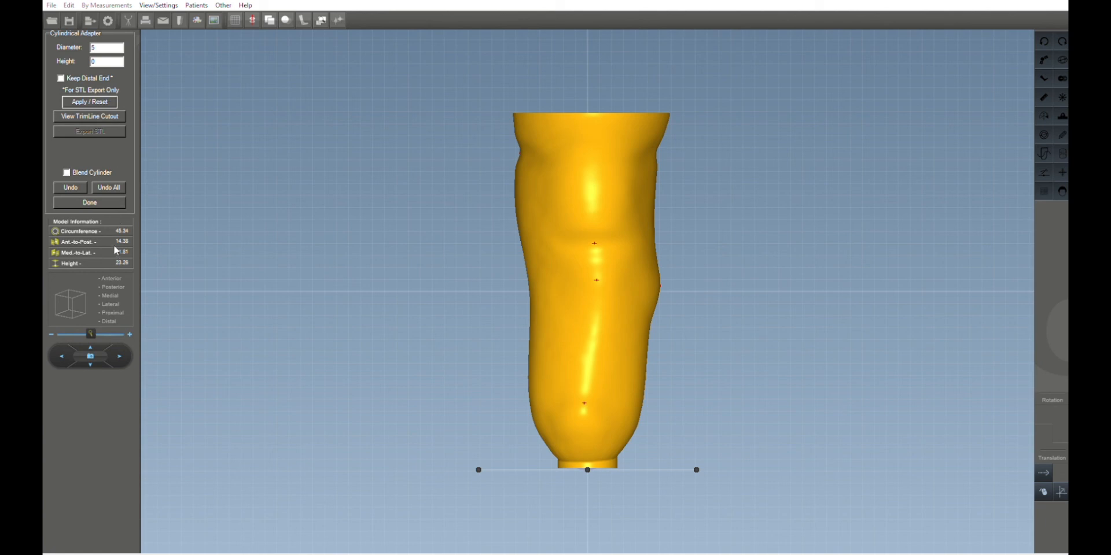
Adjust the distal adapter's translation from the lateral and anterior views and finish the adapter.
left_click(110, 293)
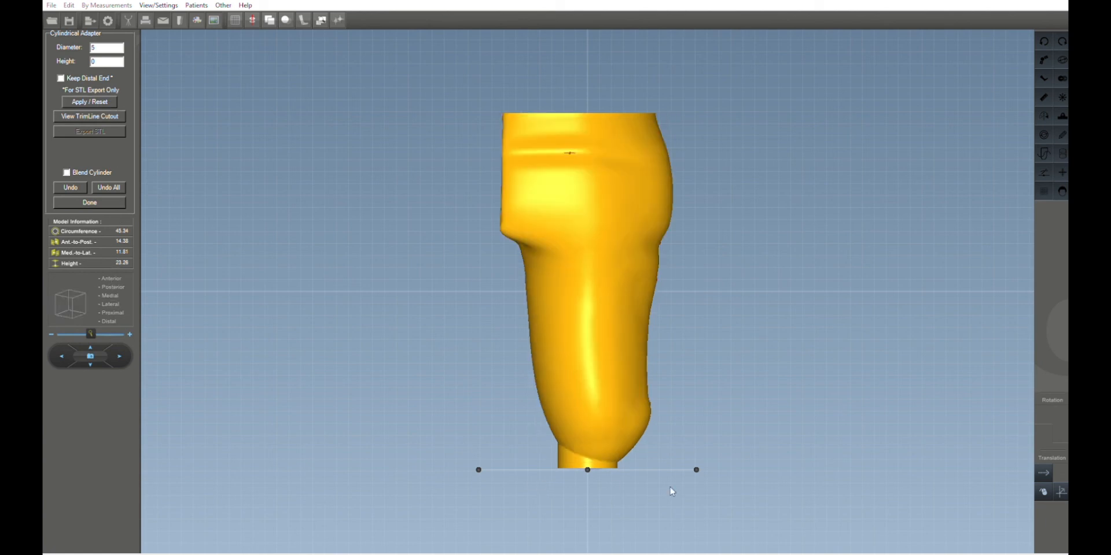
left_click(1062, 490)
left_click_drag(917, 463, 922, 444)
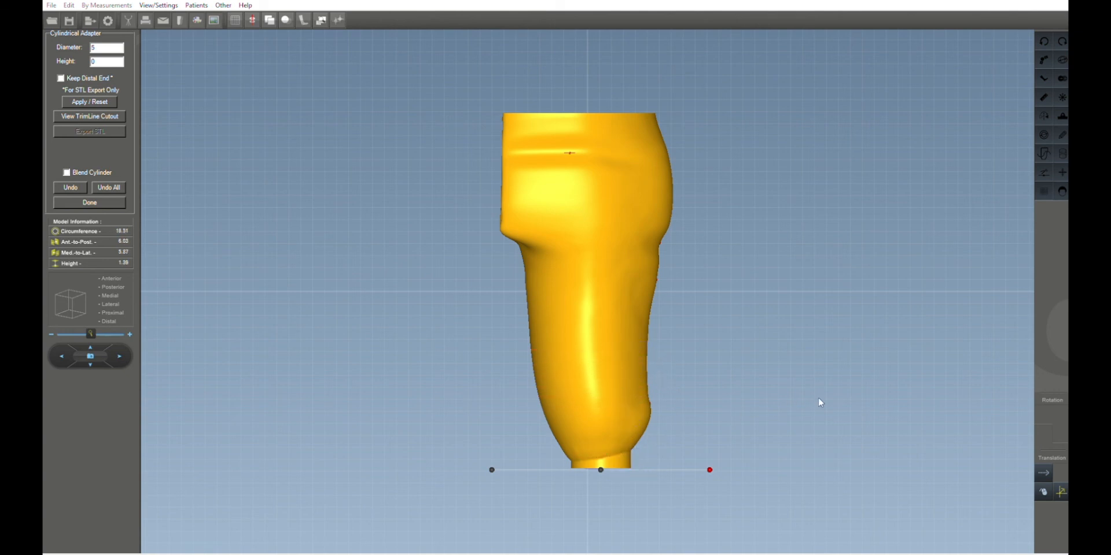
left_click_drag(819, 399, 823, 395)
left_click(70, 304)
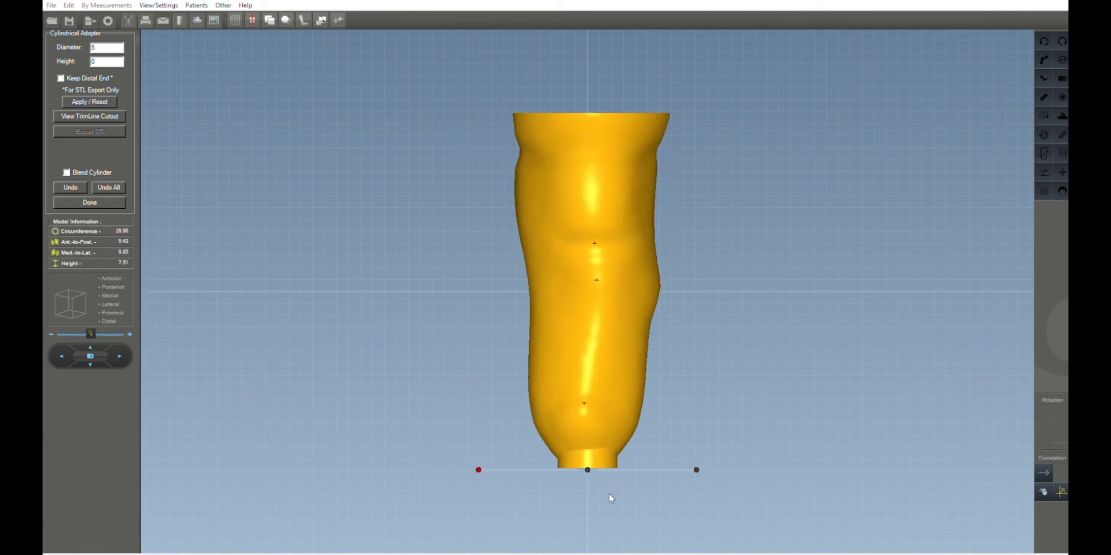
left_click(1041, 471)
scroll(916, 498, "down", 2)
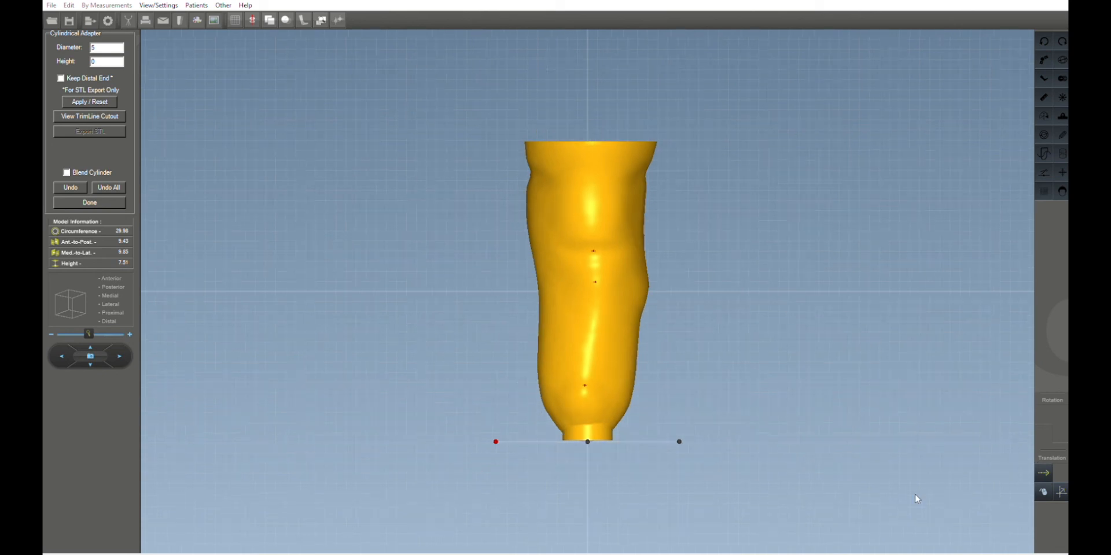
left_click_drag(852, 443, 864, 443)
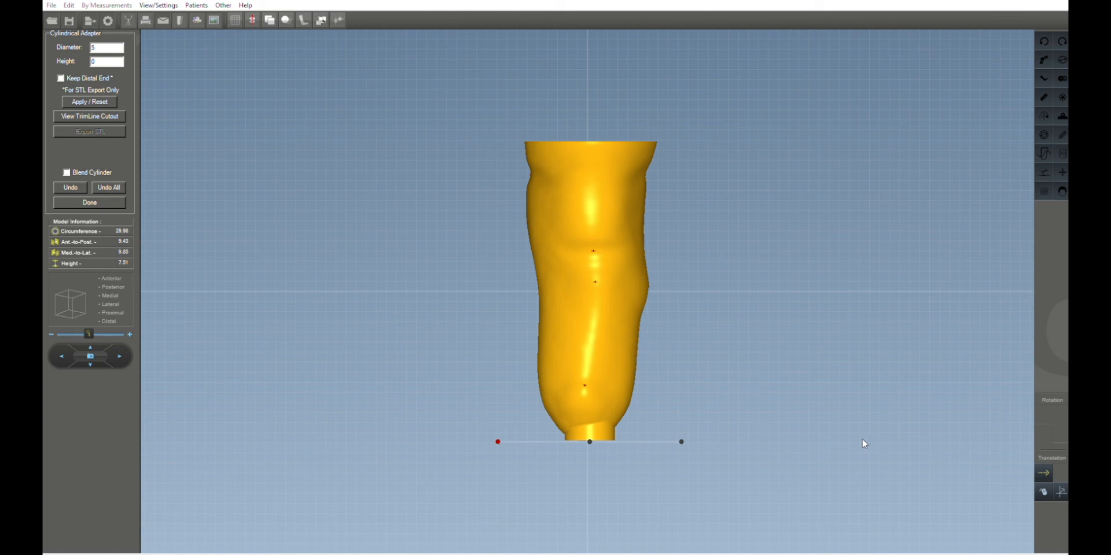
left_click_drag(861, 440, 855, 440)
left_click(110, 202)
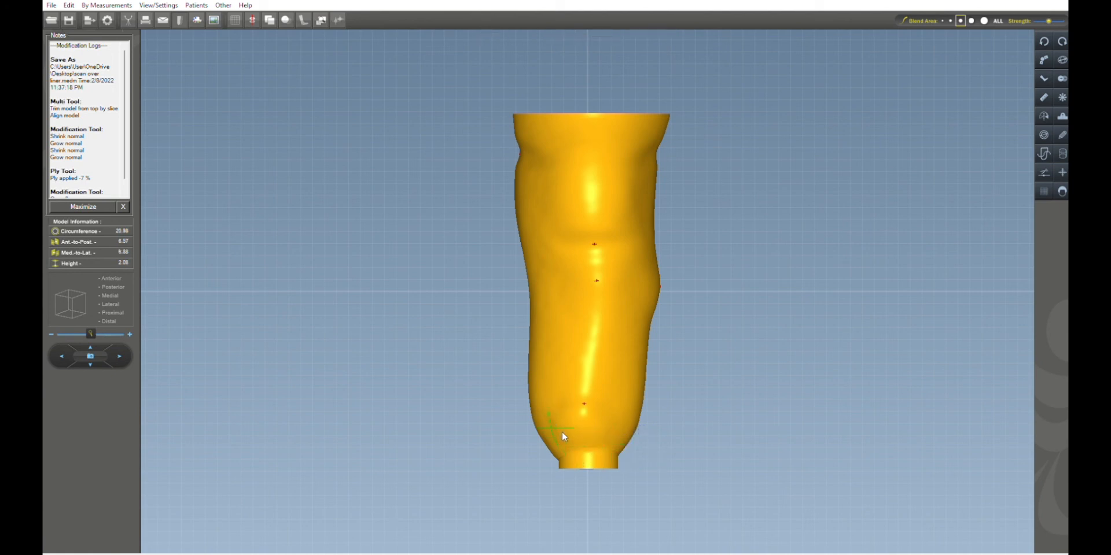
Orbit around the finished socket model and return to the anterior view to inspect it.
right_click_drag(625, 449, 717, 436)
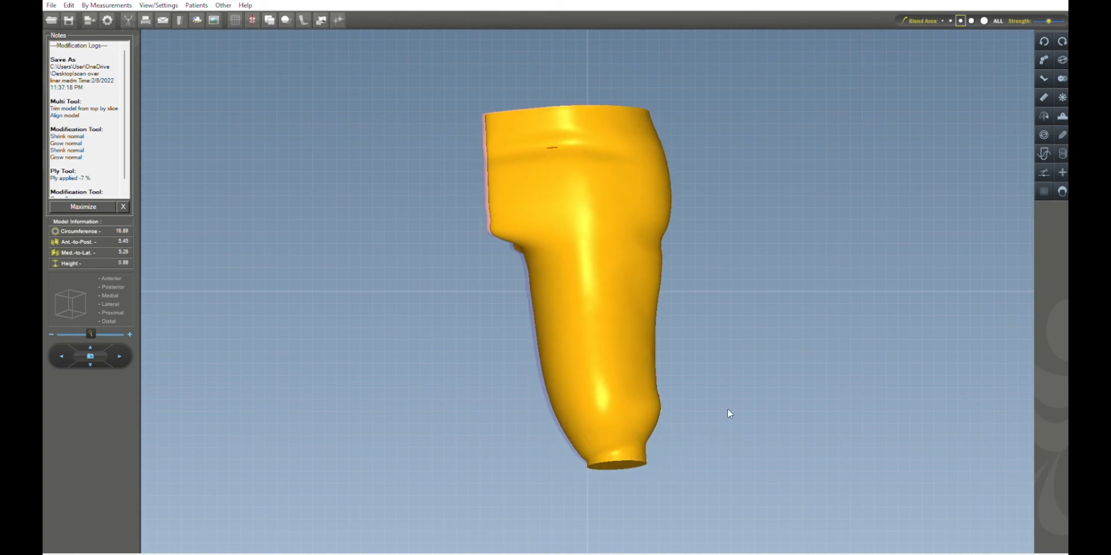
right_click_drag(727, 412, 873, 381)
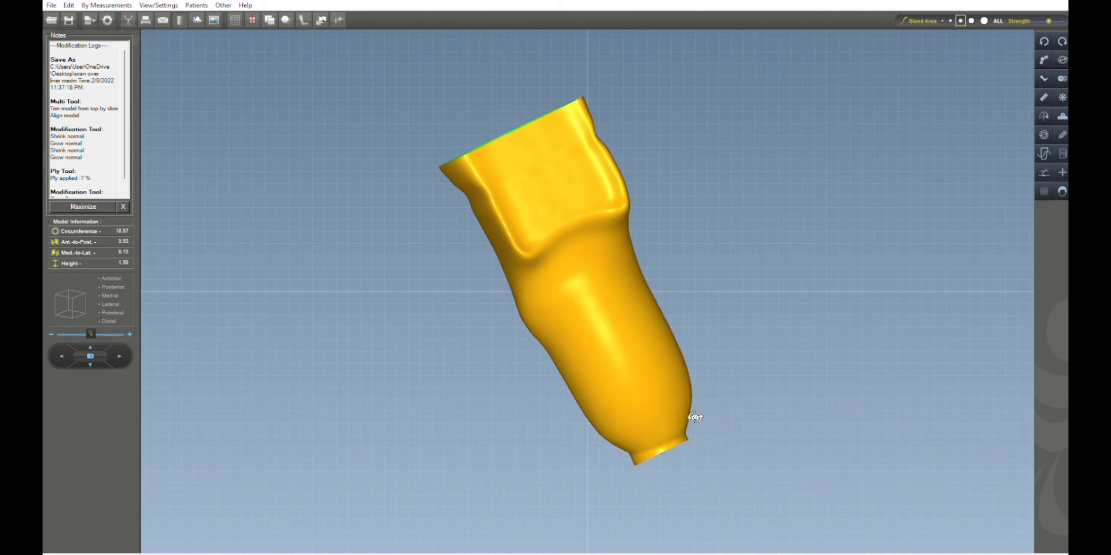
middle_click_drag(694, 419, 793, 379)
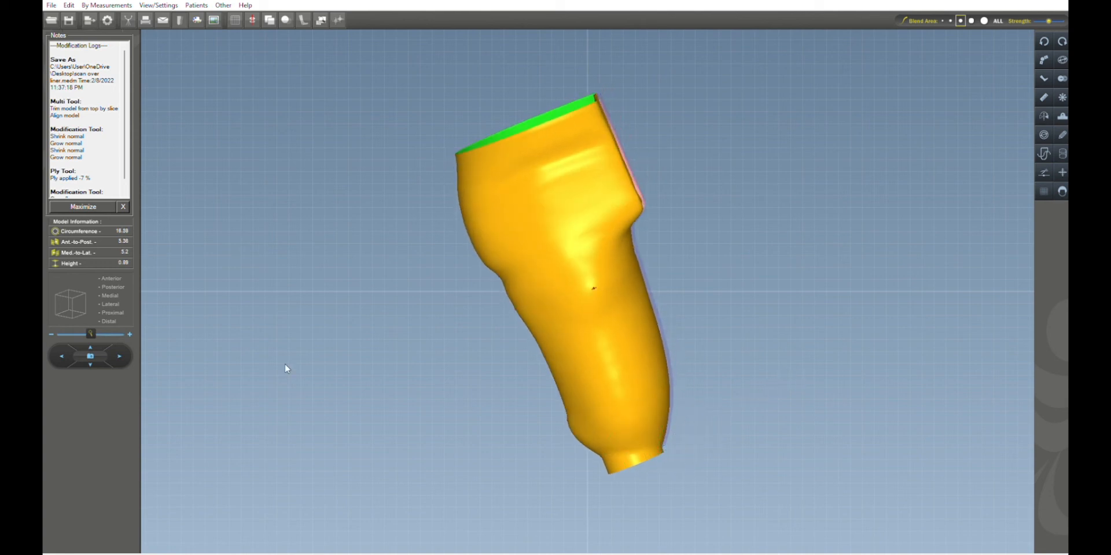
left_click(118, 270)
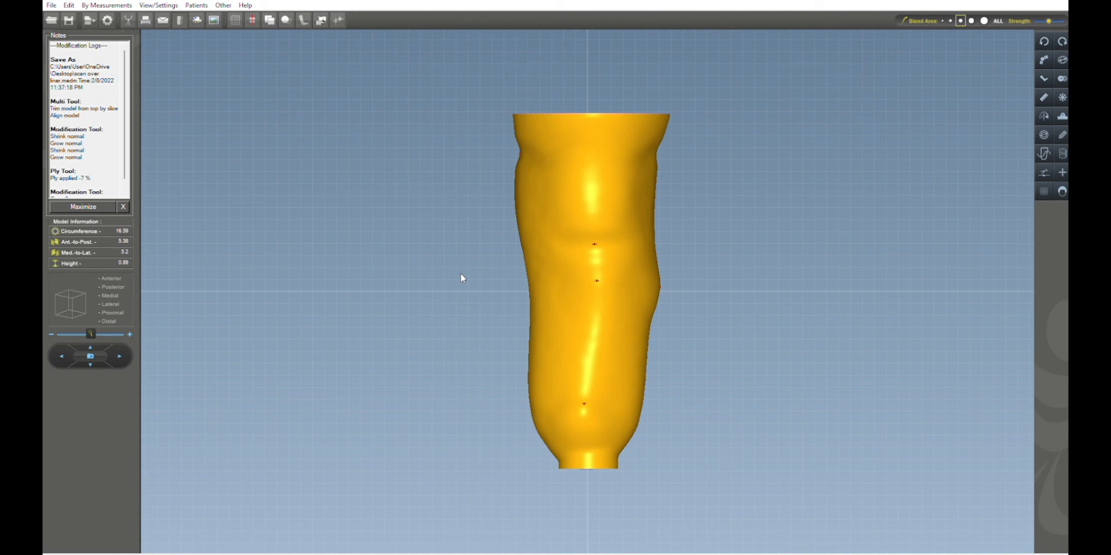
mouse_move(460, 278)
middle_mouse_down()
mouse_move(550, 258)
mouse_move(712, 255)
mouse_move(531, 253)
mouse_move(442, 272)
middle_mouse_up()
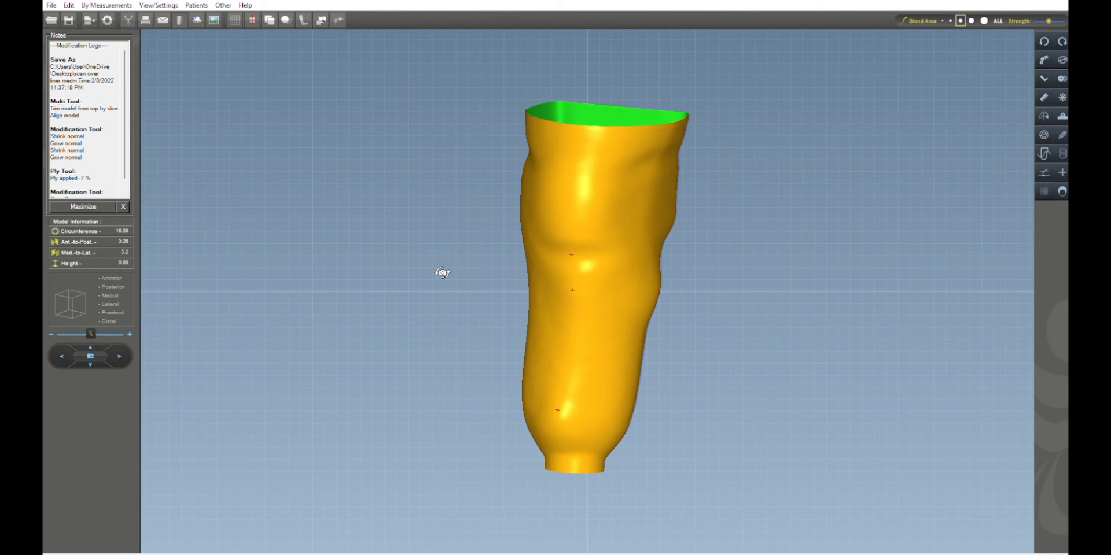
left_click(111, 278)
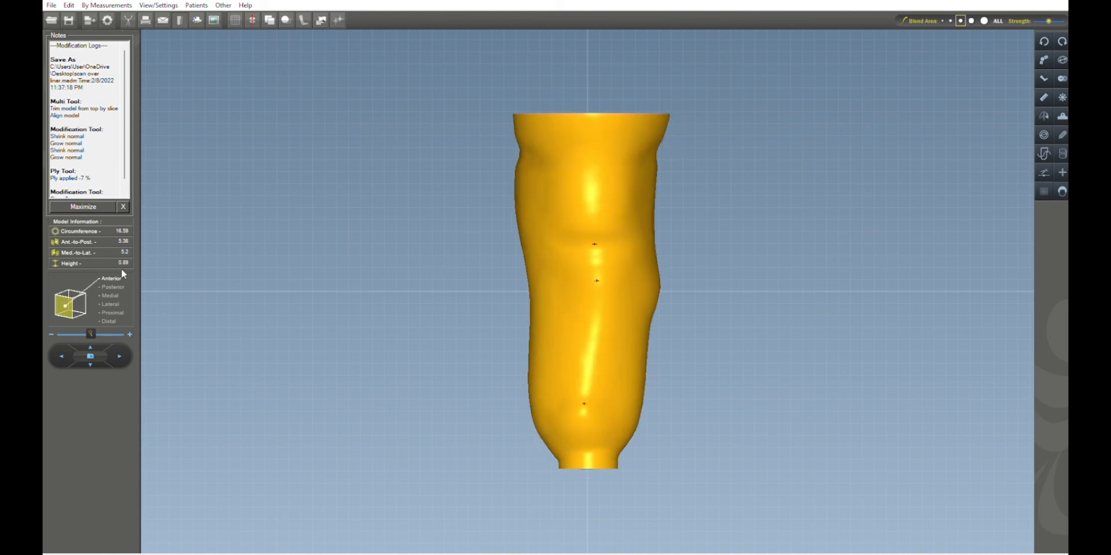